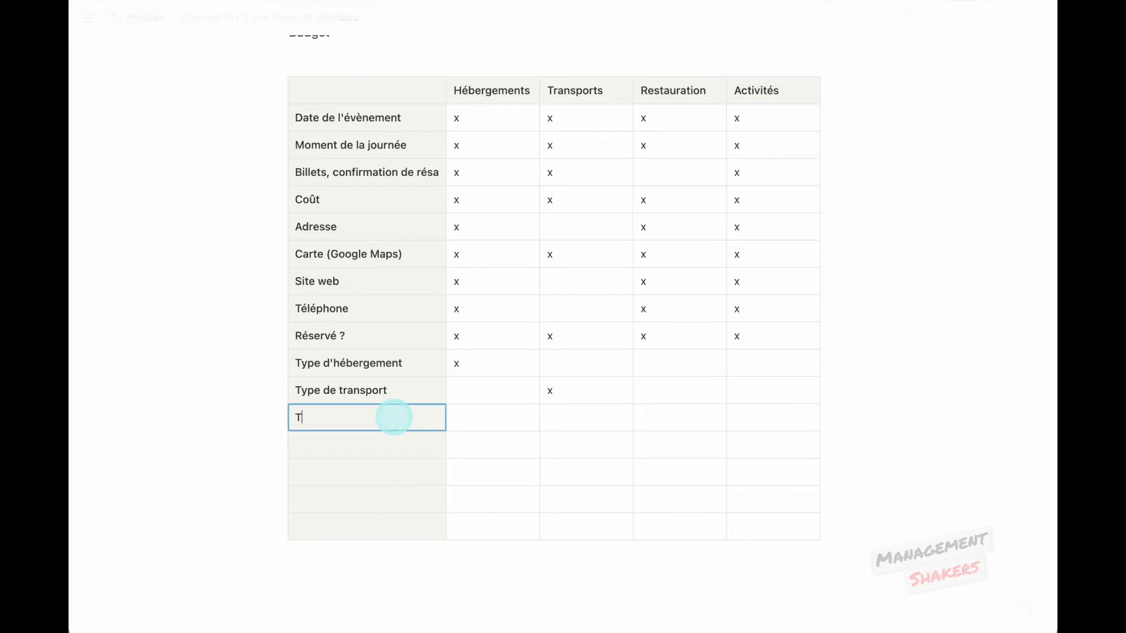
# - Label the next table row "Type de cuisine" and mark it with an x under Restauration
pyautogui.press('Tab')
pyautogui.press('Tab')
pyautogui.press('Tab')
# - Label the following row "Type d'activité" and mark it with an x under Activités
pyautogui.press('Down')
pyautogui.press('Left')
pyautogui.press('Left')
pyautogui.press('Left')
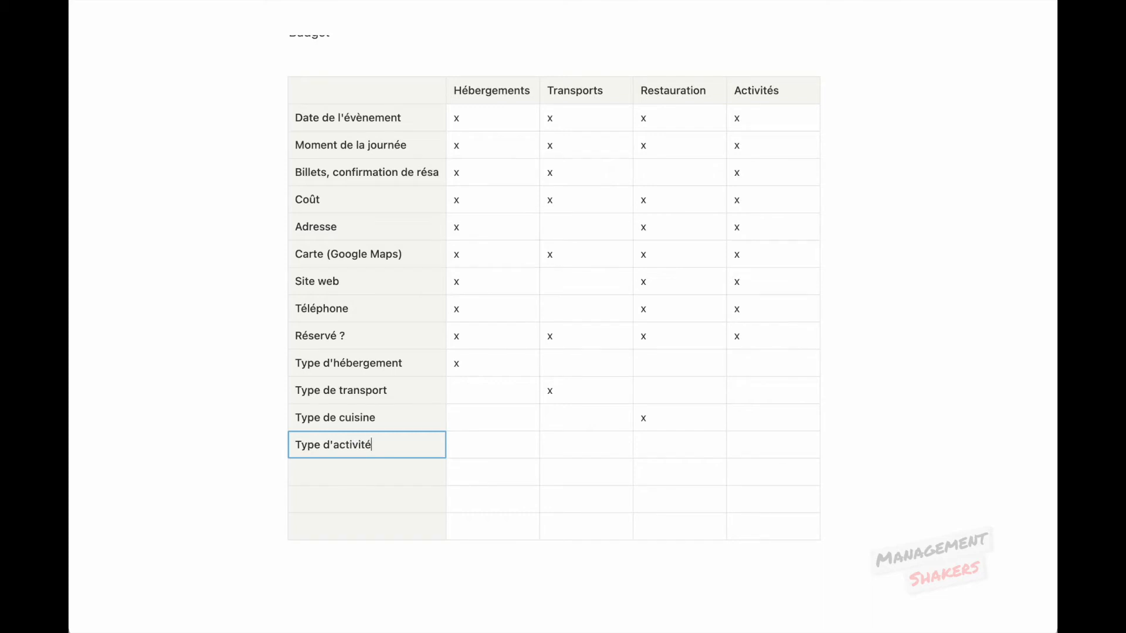
pyautogui.write("Type d'activité")
pyautogui.press('Tab')
pyautogui.press('Tab')
pyautogui.press('Tab')
pyautogui.press('Tab')
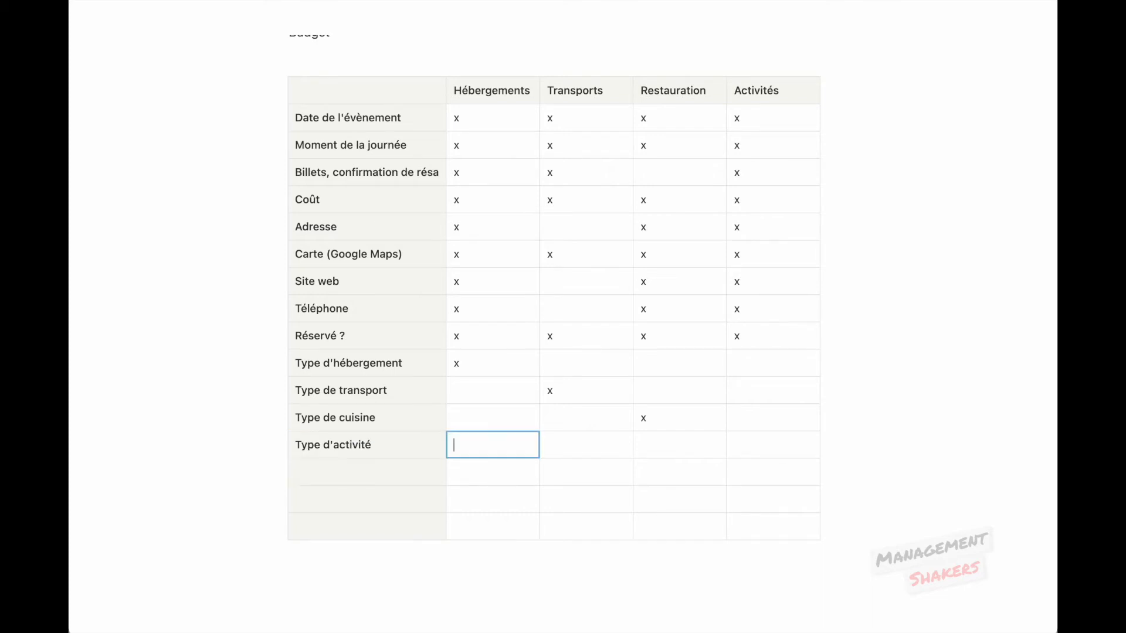
pyautogui.write('x')
# - Label the row below "Type d'activité" as "Distance en km" and mark it with an x under Transports
pyautogui.press('Down')
pyautogui.press('Left')
pyautogui.press('Left')
pyautogui.press('Left')
pyautogui.press('Left')
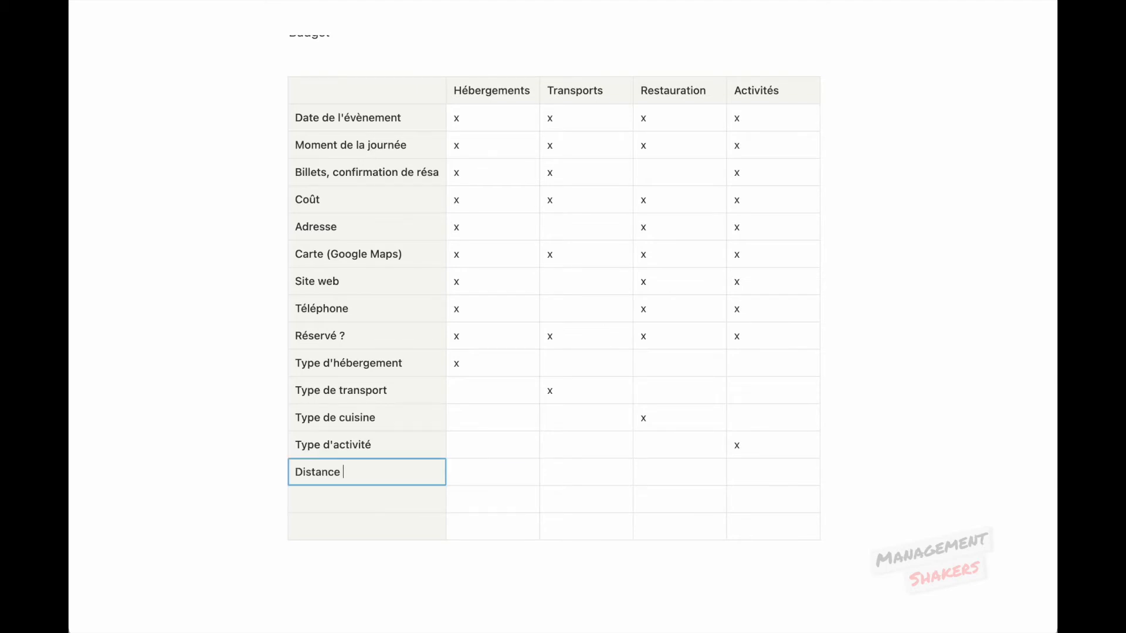
pyautogui.press('Tab')
pyautogui.press('Tab')
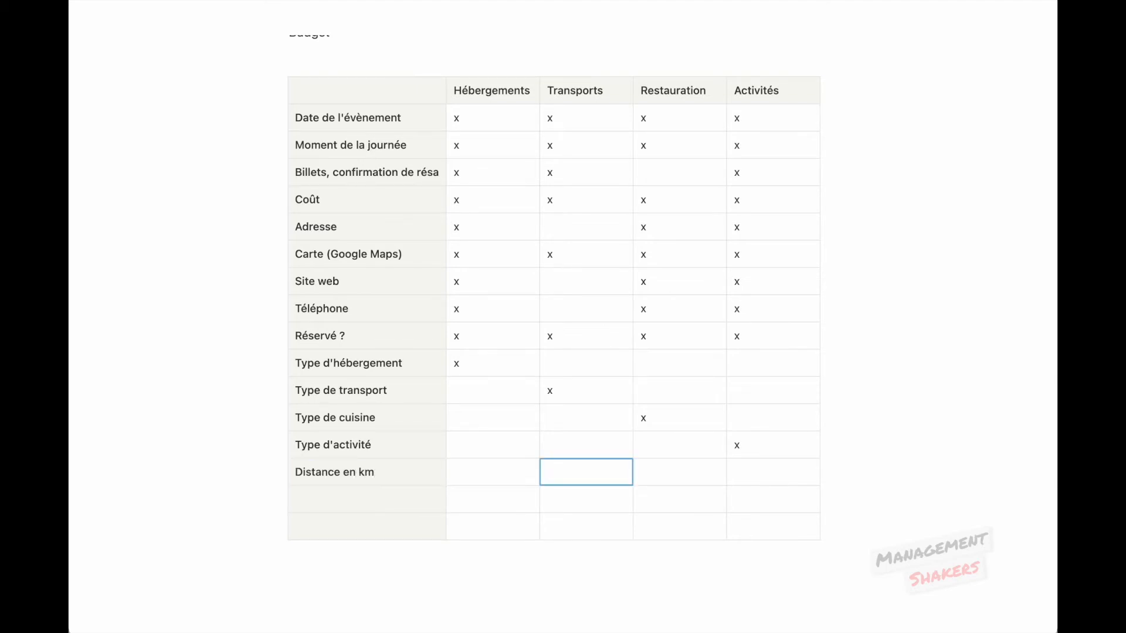
pyautogui.write('x')
# - Label the row below "Distance en km" as "Durée" and mark it with an x under Transports
pyautogui.press('Down')
pyautogui.press('Left')
pyautogui.press('Left')
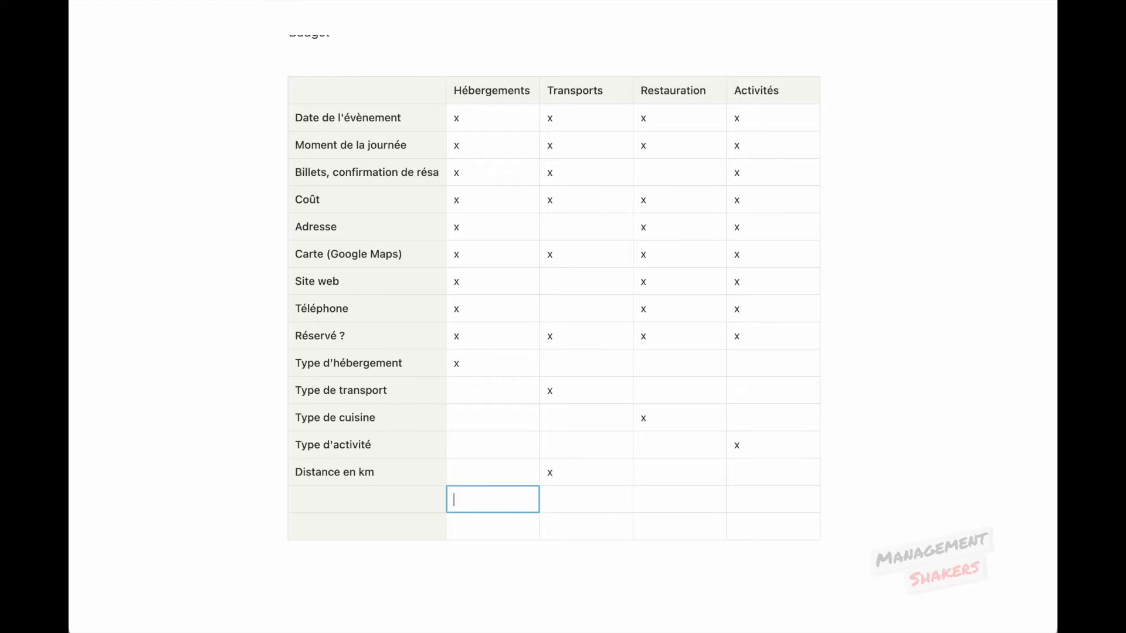
pyautogui.press('Tab')
pyautogui.press('Tab')
# - Label the last row "Horaires d'ouverture" and mark it with an x under Restauration and Activités
pyautogui.press('Down')
pyautogui.press('Left')
pyautogui.press('Left')
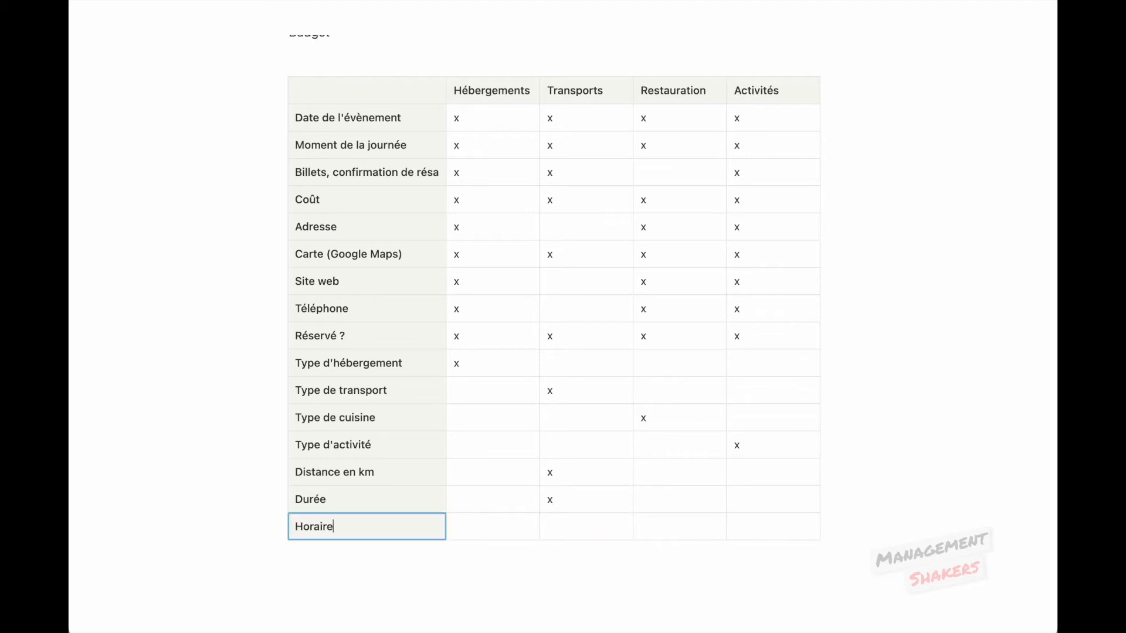
pyautogui.press('Tab')
pyautogui.press('Tab')
pyautogui.press('Tab')
pyautogui.write('x')
pyautogui.press('Tab')
pyautogui.write('x')
pyautogui.hotkey('shift', 'Tab')
pyautogui.hotkey('shift', 'Tab')
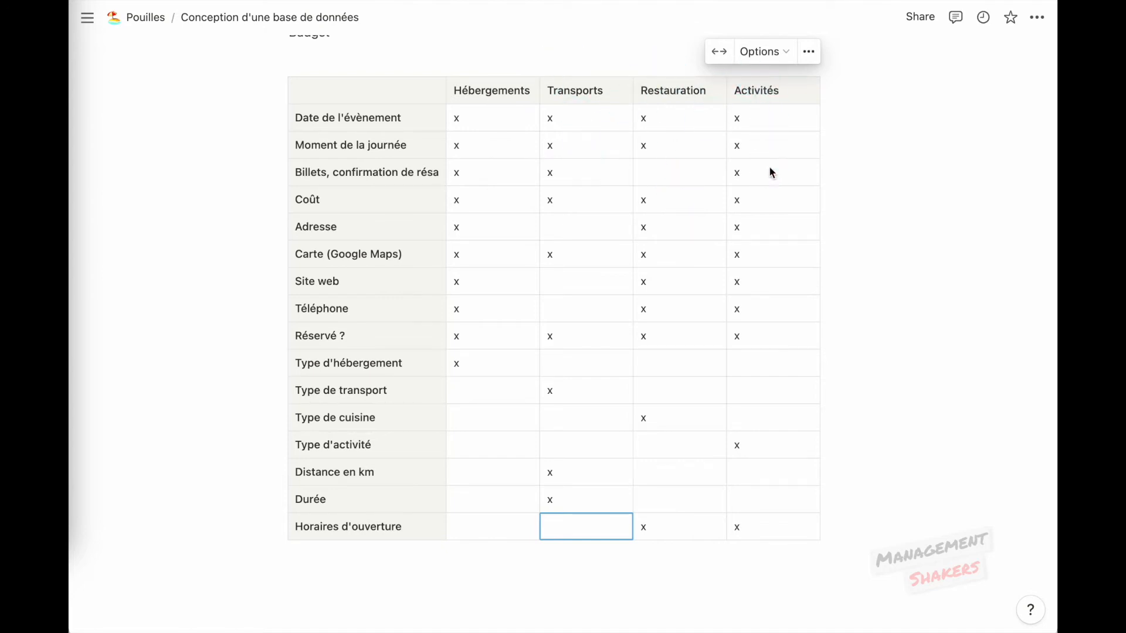
# - Go to the Pouilles page and add a sub-page titled "Master" at its end
pyautogui.scroll(5, 563, 334)
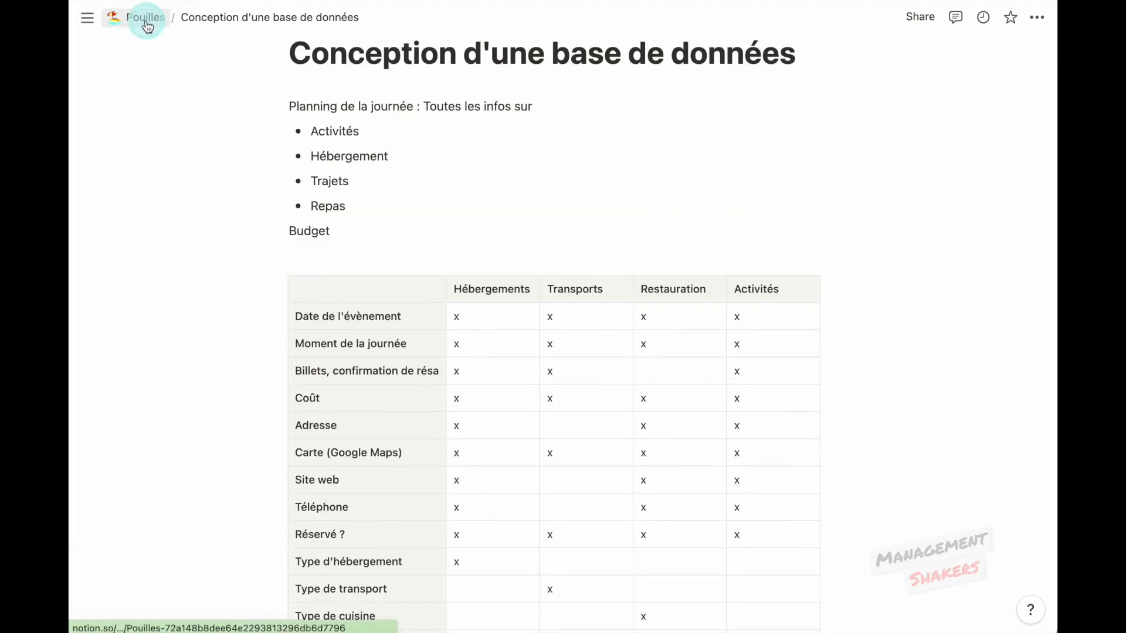
pyautogui.click(146, 17)
pyautogui.click(339, 451)
pyautogui.write('/pa')
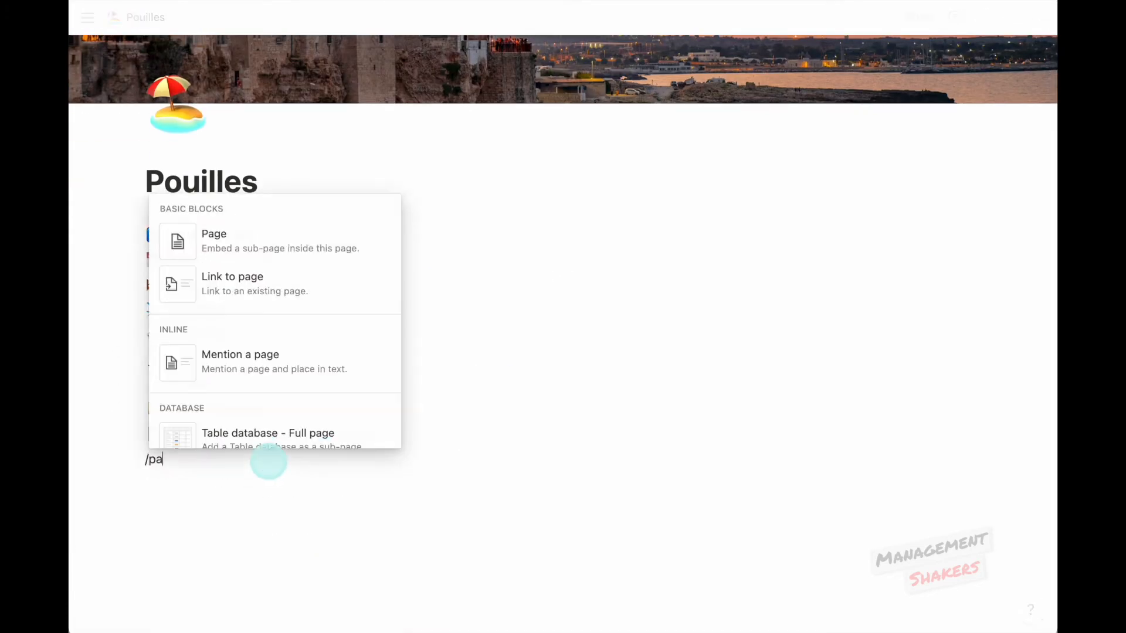
pyautogui.write('ge')
pyautogui.press('Return')
pyautogui.write('Master')
# - Give the Master page a factory emoji as its icon
pyautogui.click(315, 110)
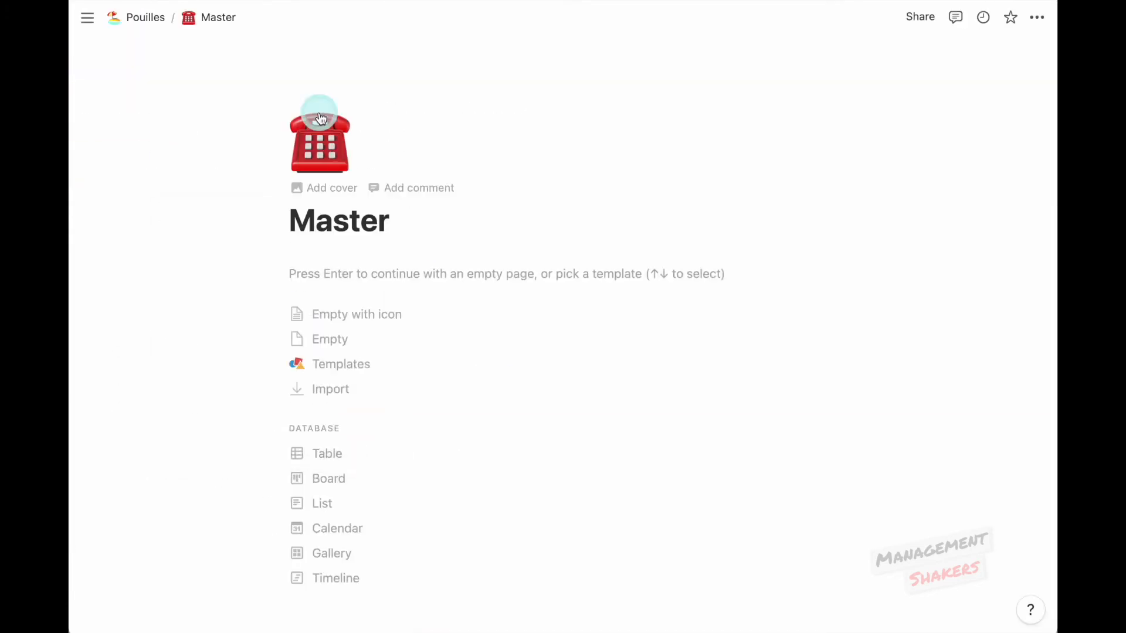
pyautogui.click(314, 113)
pyautogui.write('facto')
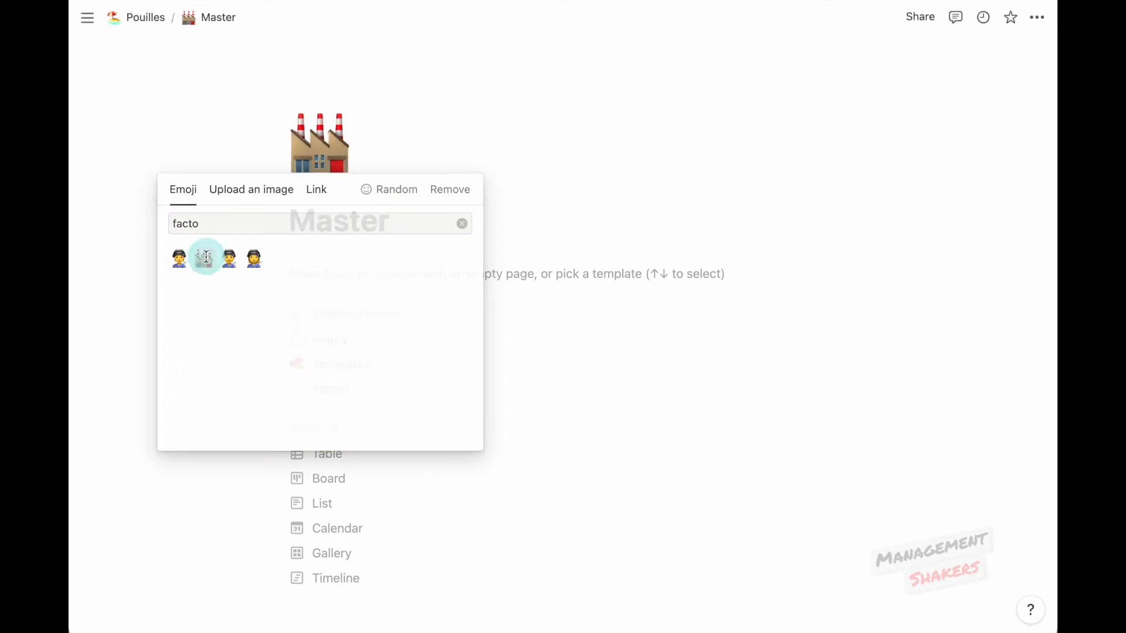
pyautogui.click(203, 259)
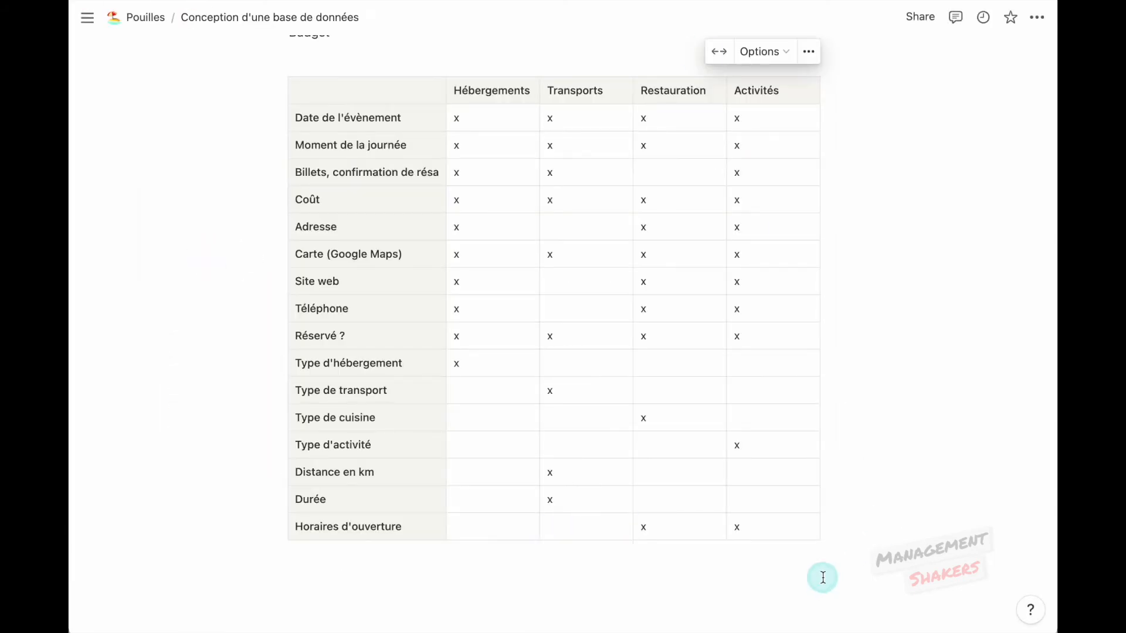
# - Copy the criteria table from the "Conception d'une base de données" page into the empty Master page
pyautogui.moveTo(823, 577); pyautogui.dragTo(284, 370)
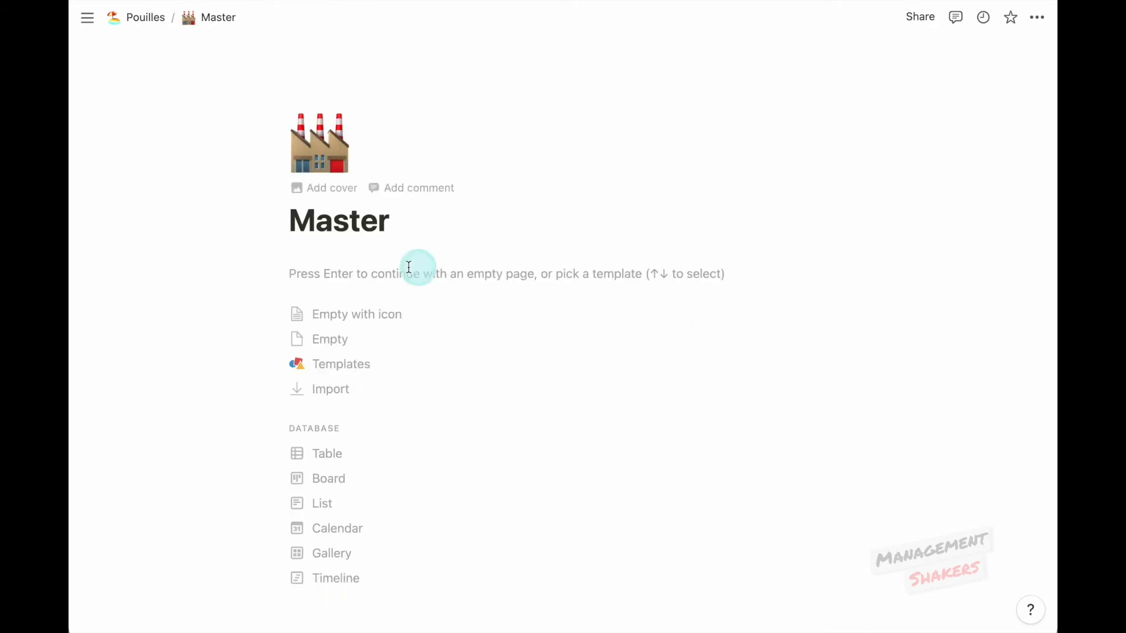
pyautogui.click(377, 275)
pyautogui.hotkey('ctrl', 'v')
pyautogui.press('Escape')
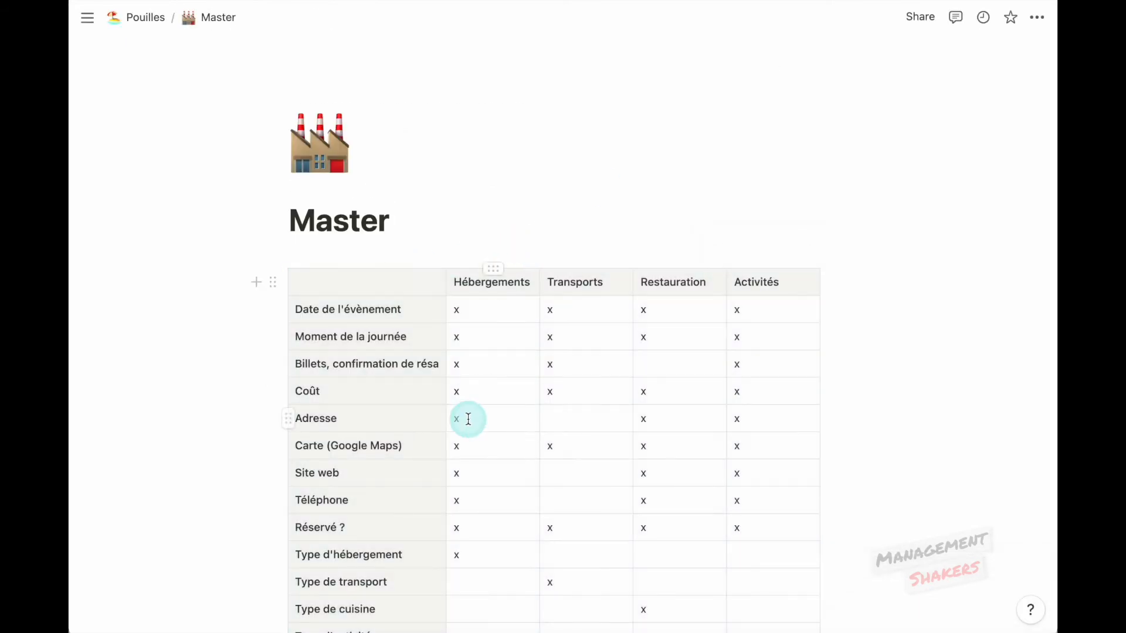
# - Insert an inline table database below the copied table and title it "Master"
pyautogui.scroll(-5, 468, 410)
pyautogui.click(330, 470)
pyautogui.write('/')
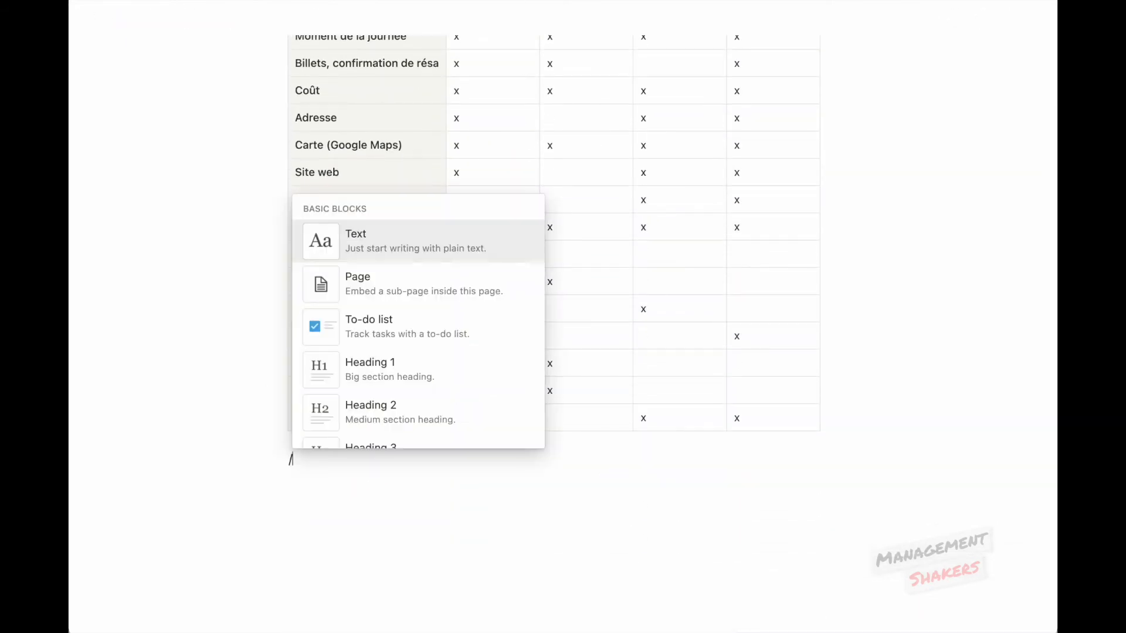
pyautogui.write('base')
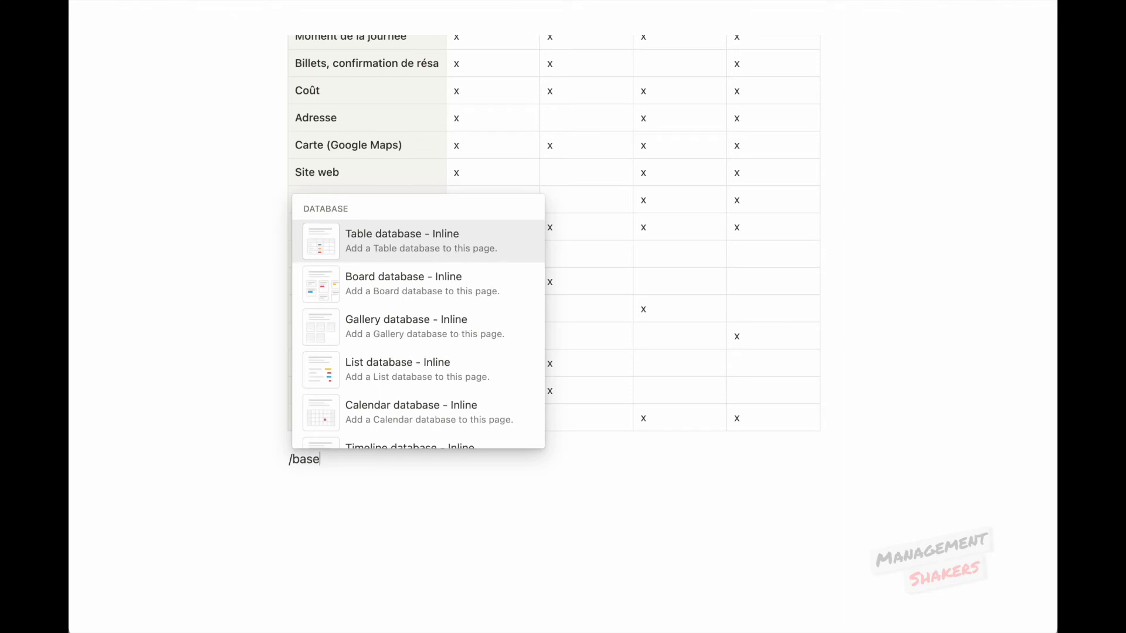
pyautogui.click(423, 249)
pyautogui.write('Master')
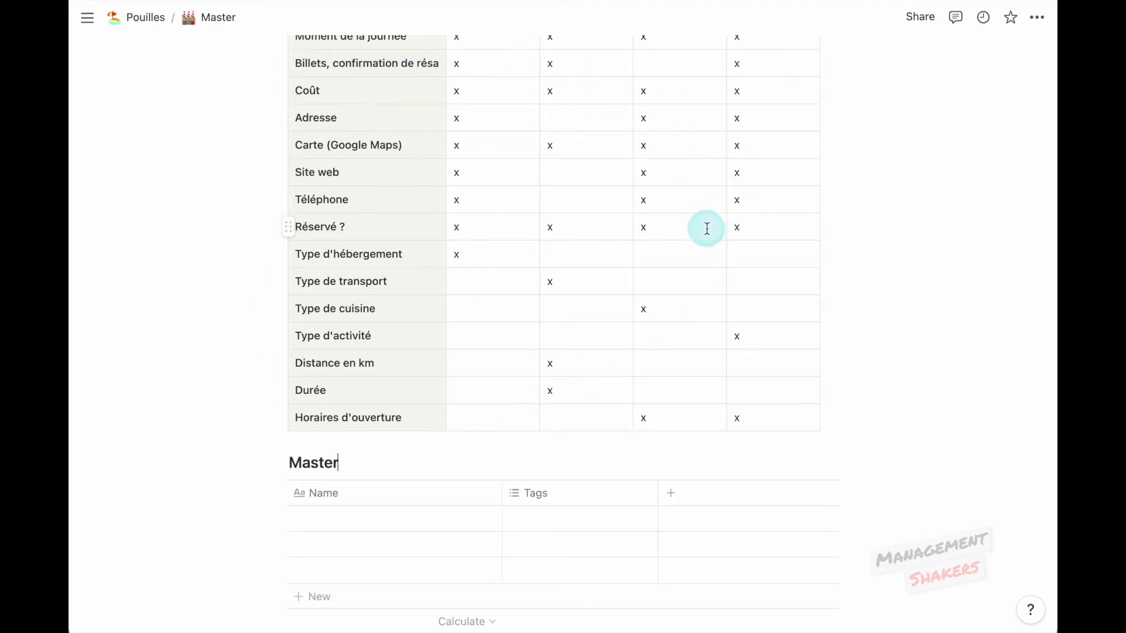
# - Rename the database's Tags property to "Catégorie" and change its type to Select
pyautogui.scroll(3, 706, 229)
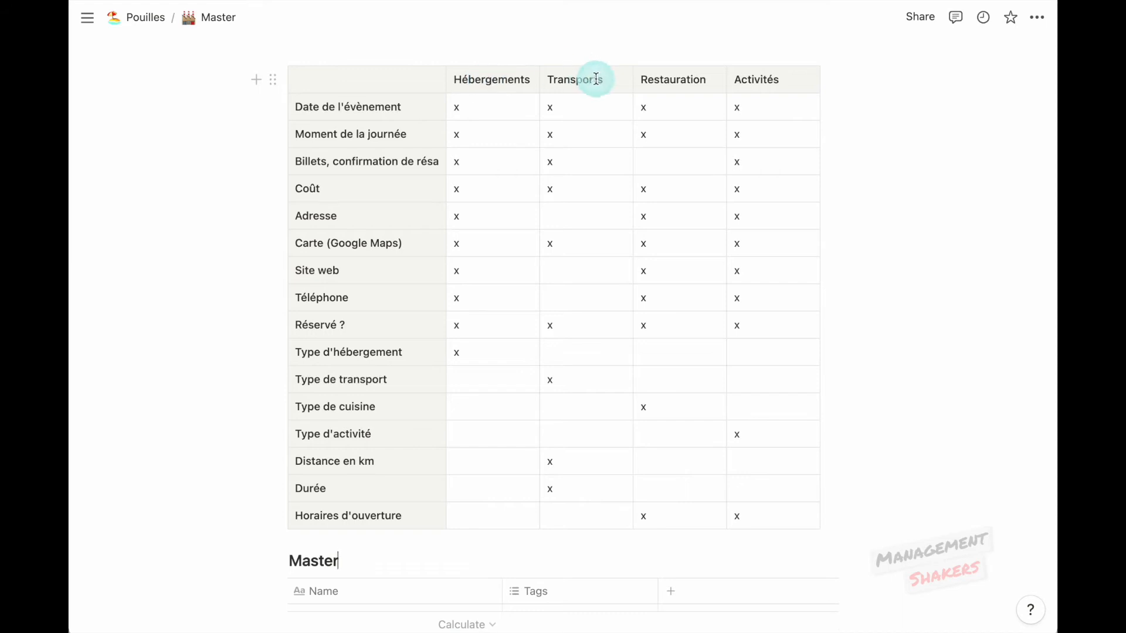
pyautogui.scroll(-4, 587, 264)
pyautogui.click(537, 409)
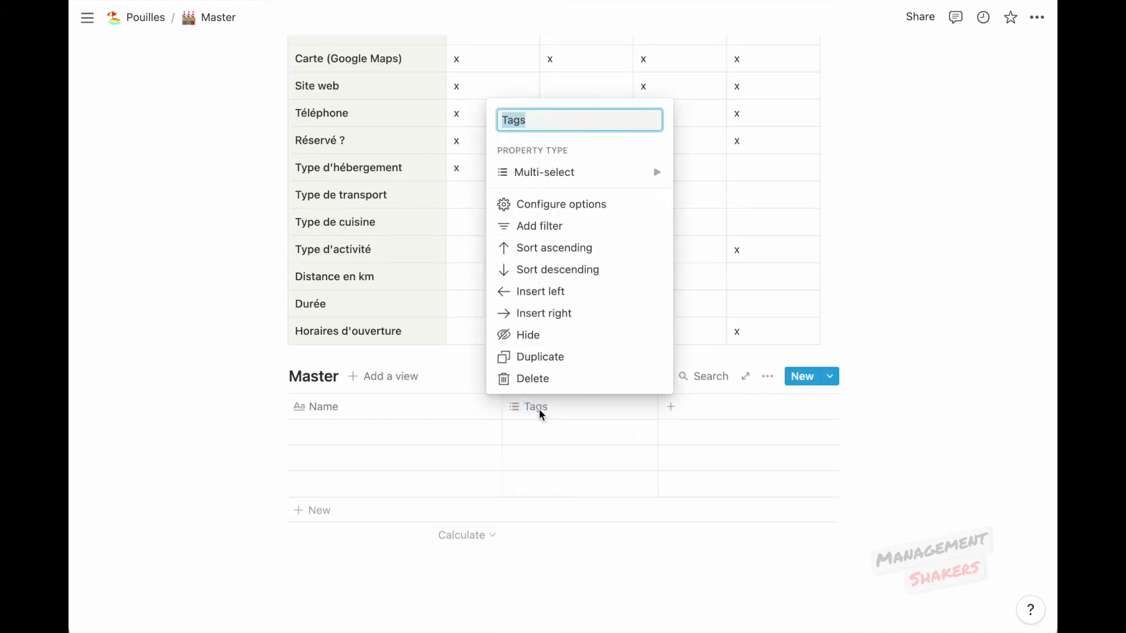
pyautogui.write('Caté')
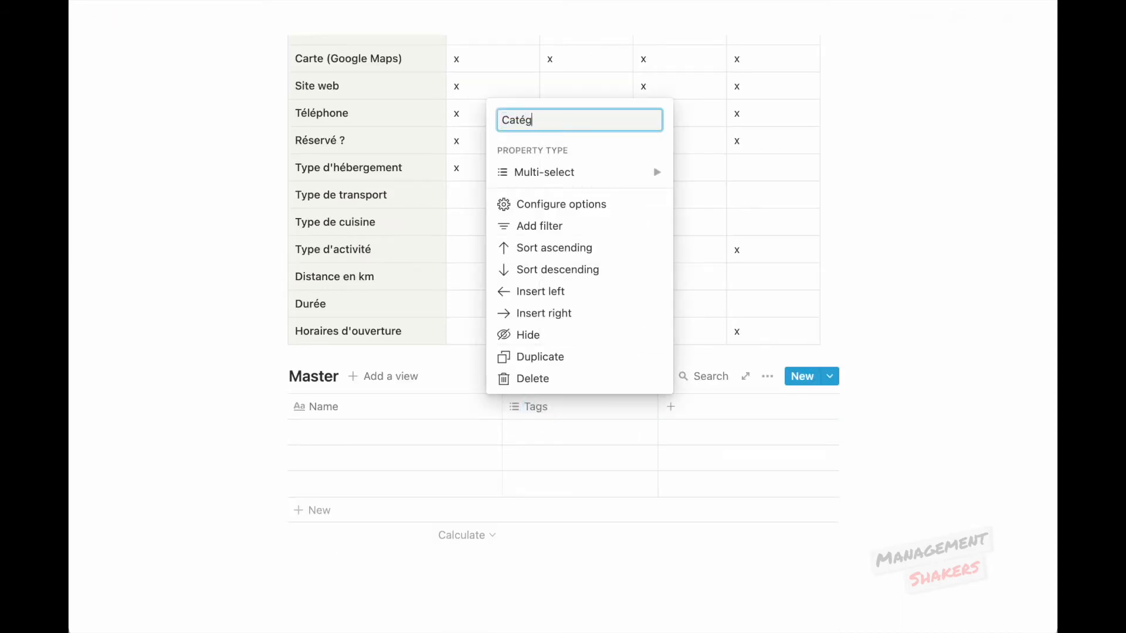
pyautogui.write('gorie')
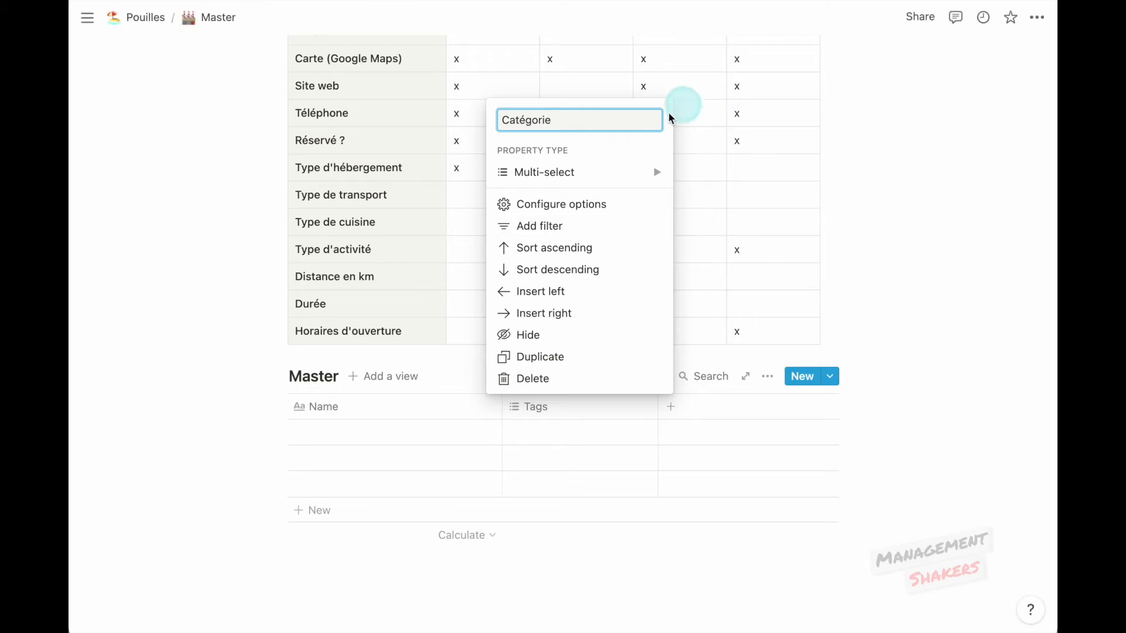
pyautogui.click(616, 172)
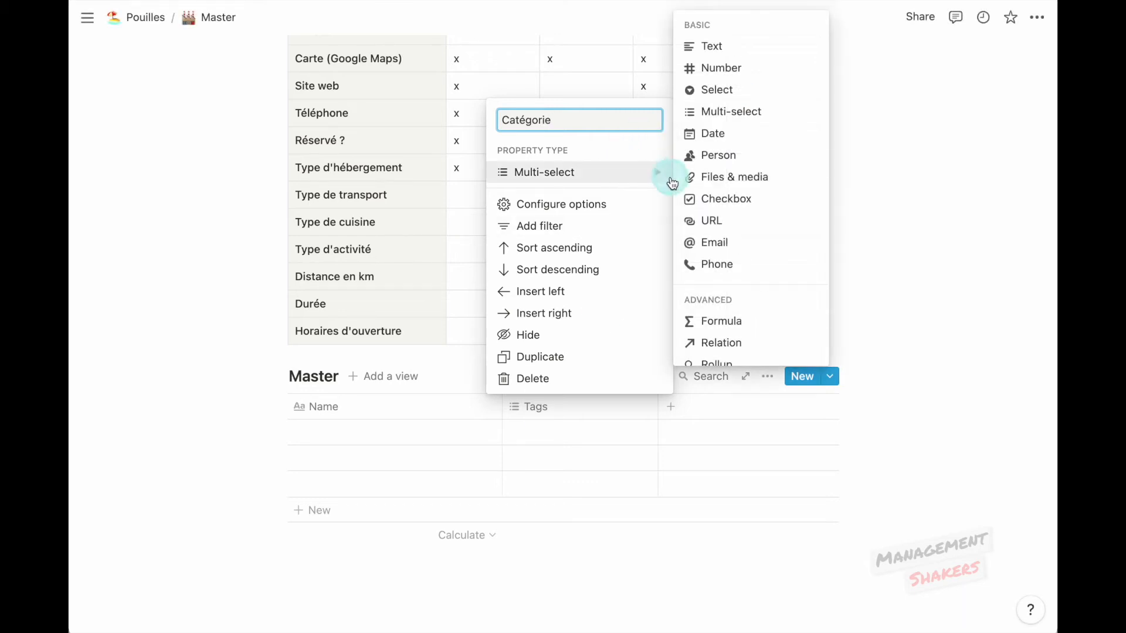
pyautogui.click(728, 93)
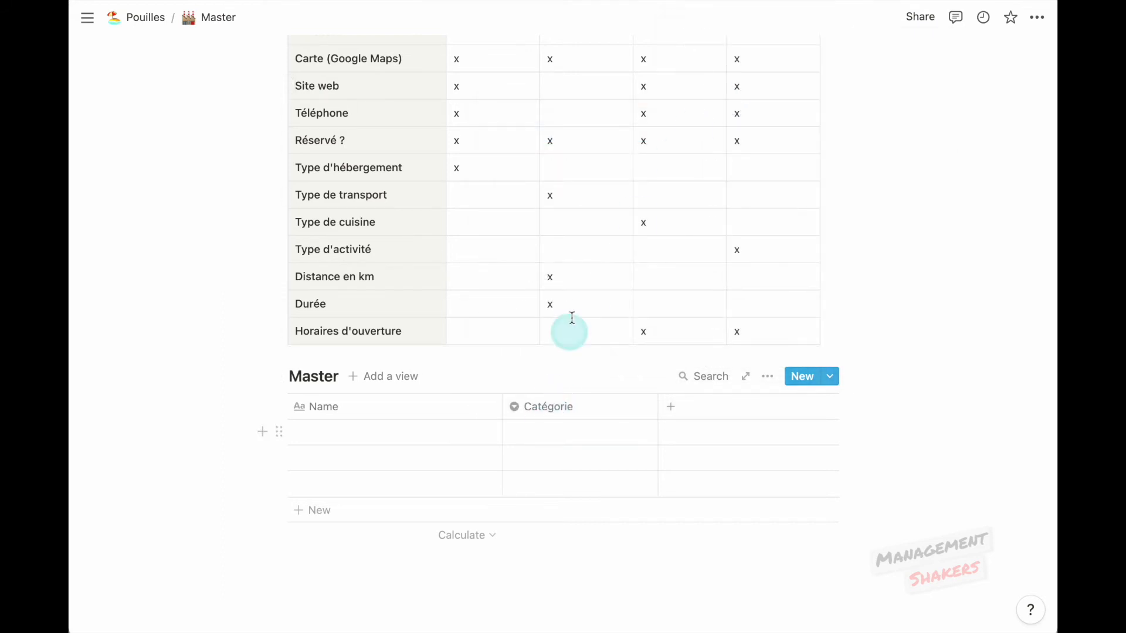
# - Create the Catégorie options "Hébergement" and "Transport" from the first database row
pyautogui.scroll(4, 579, 285)
pyautogui.scroll(-2, 578, 285)
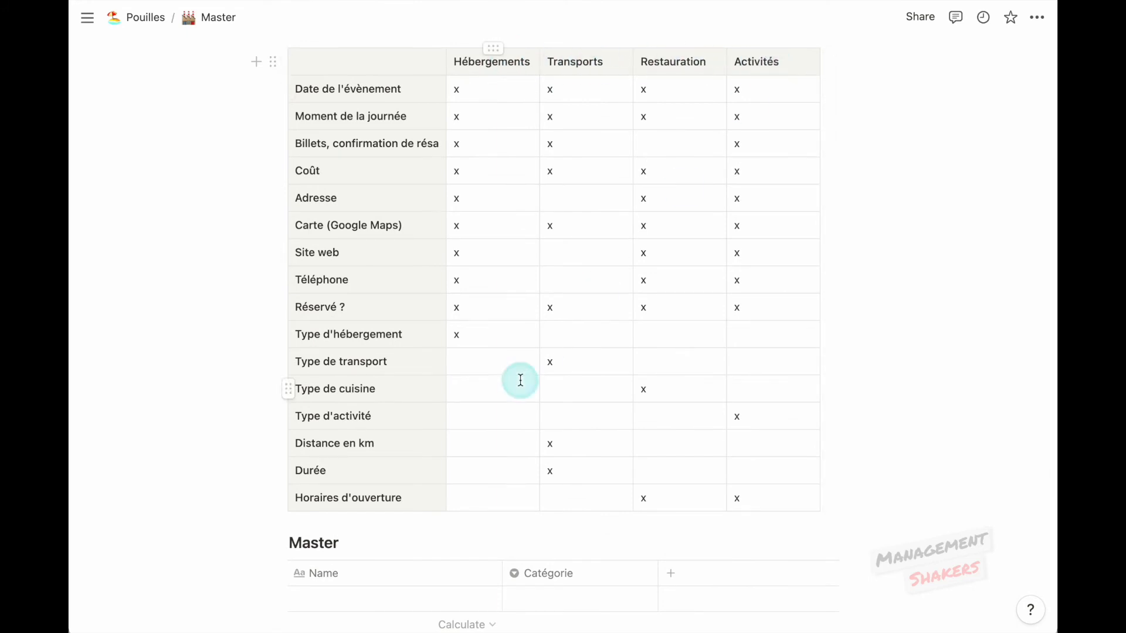
pyautogui.scroll(-1, 520, 380)
pyautogui.click(543, 578)
pyautogui.write('Hébergement')
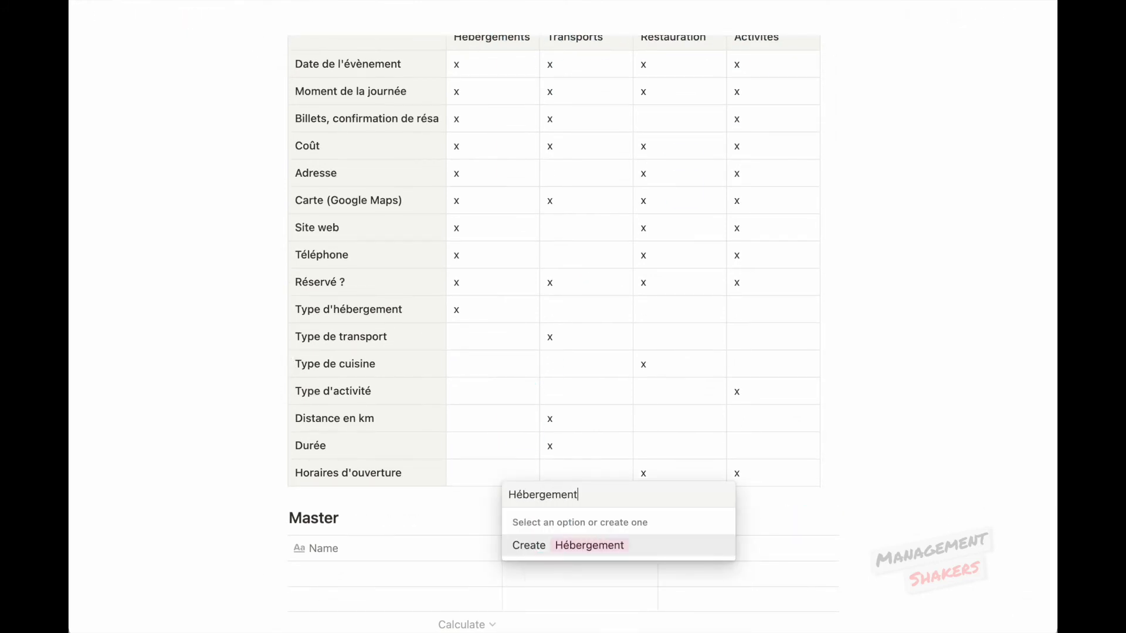
pyautogui.click(560, 552)
pyautogui.click(603, 573)
pyautogui.write('Trans')
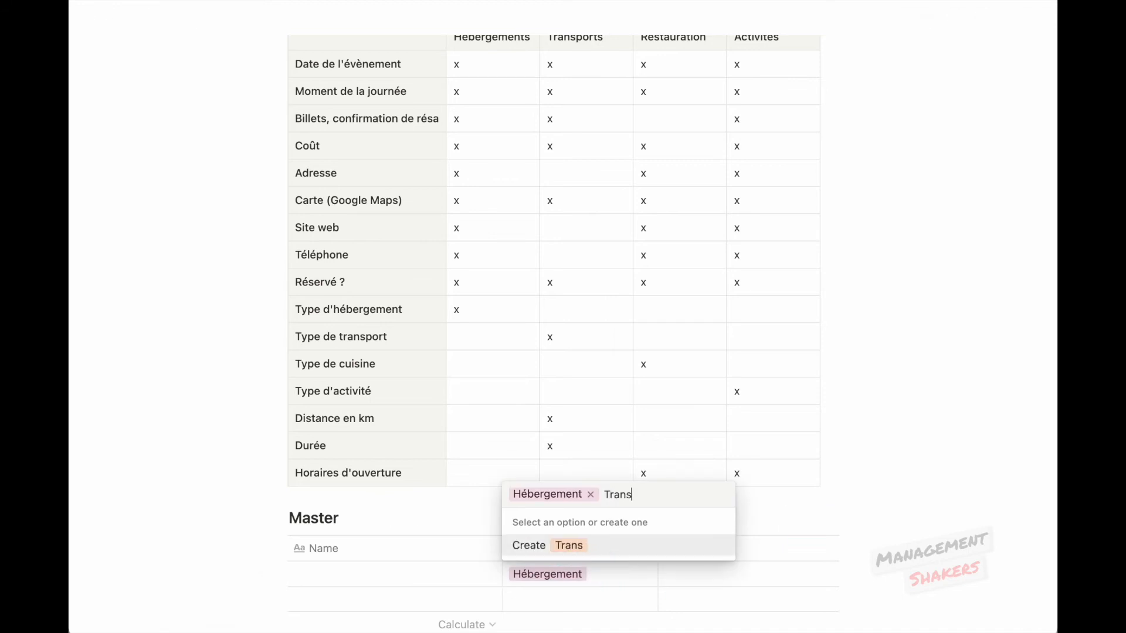
pyautogui.write('port')
pyautogui.click(603, 545)
# - Create the Catégorie options "Restauration" and "Activités" from the first database row
pyautogui.click(591, 573)
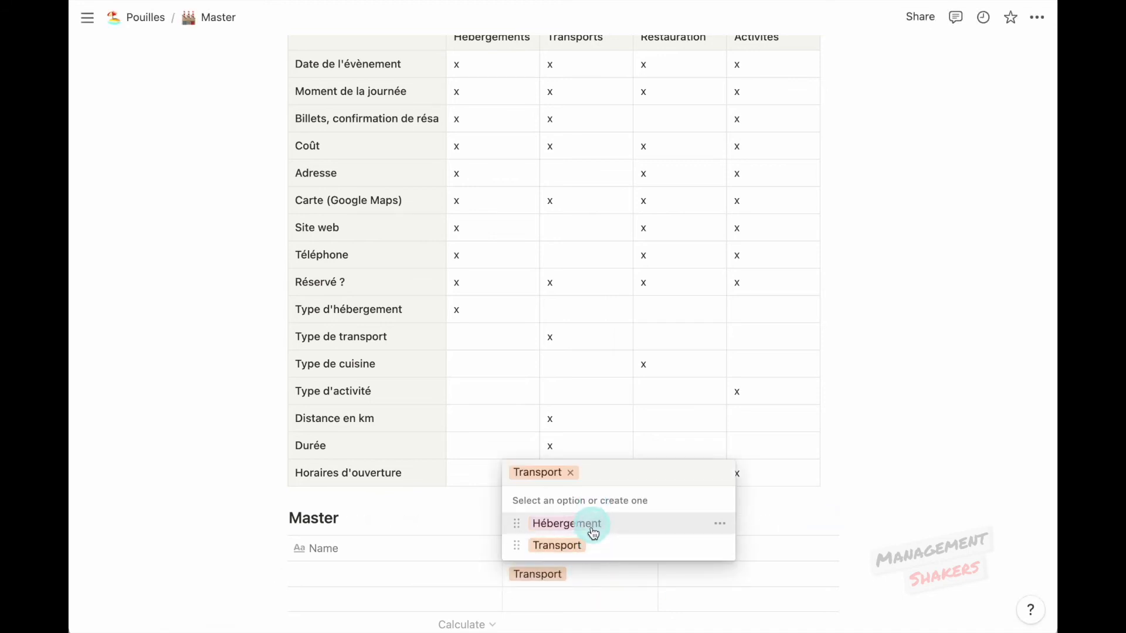
pyautogui.write('Restauration')
pyautogui.click(603, 545)
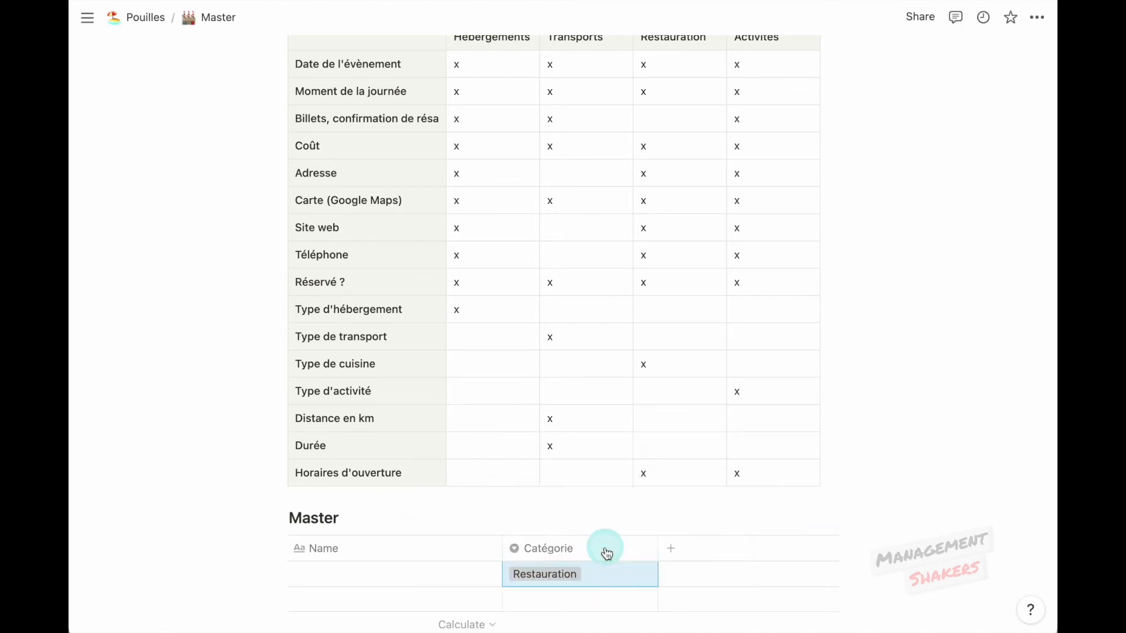
pyautogui.click(605, 574)
pyautogui.write('Activités')
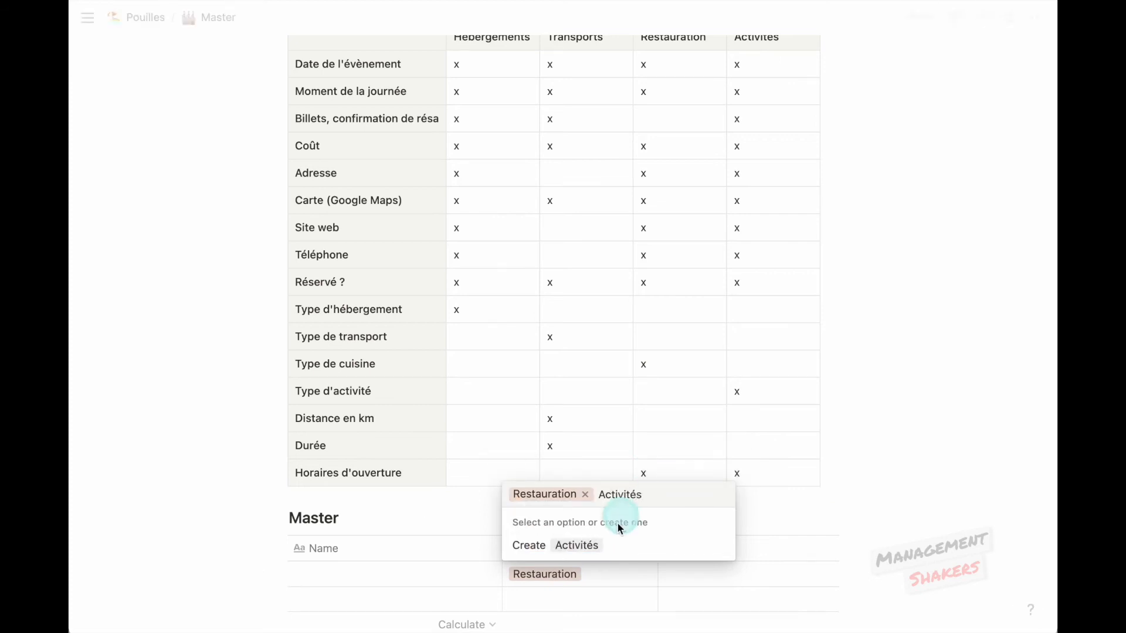
pyautogui.click(603, 548)
# - Review the Catégorie options and clear the value from the first database row
pyautogui.scroll(-2, 596, 569)
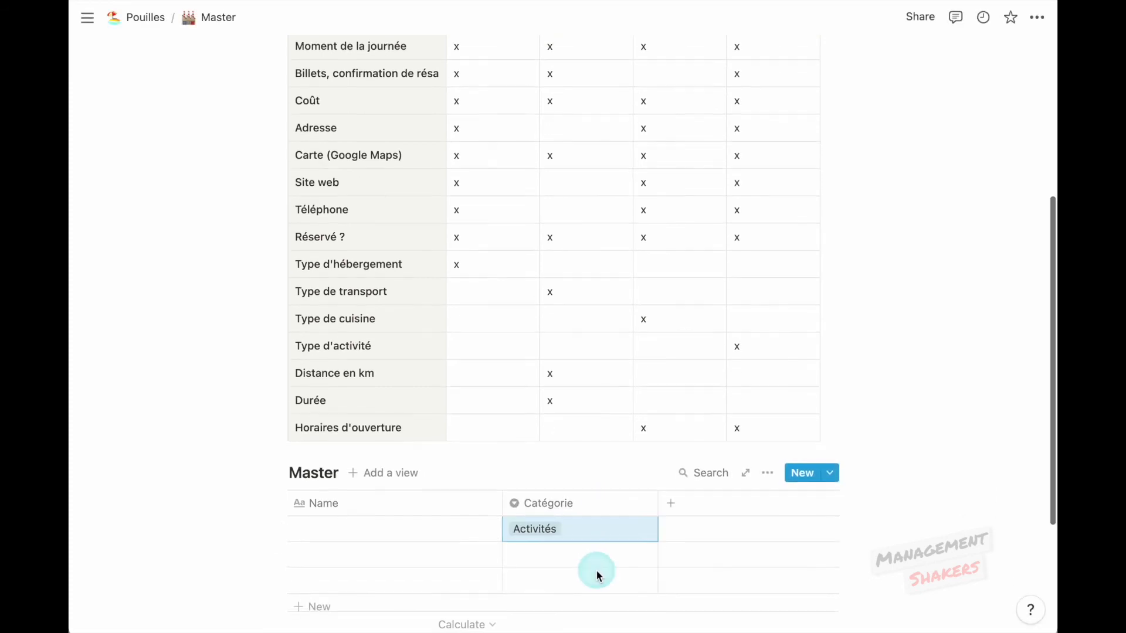
pyautogui.click(598, 531)
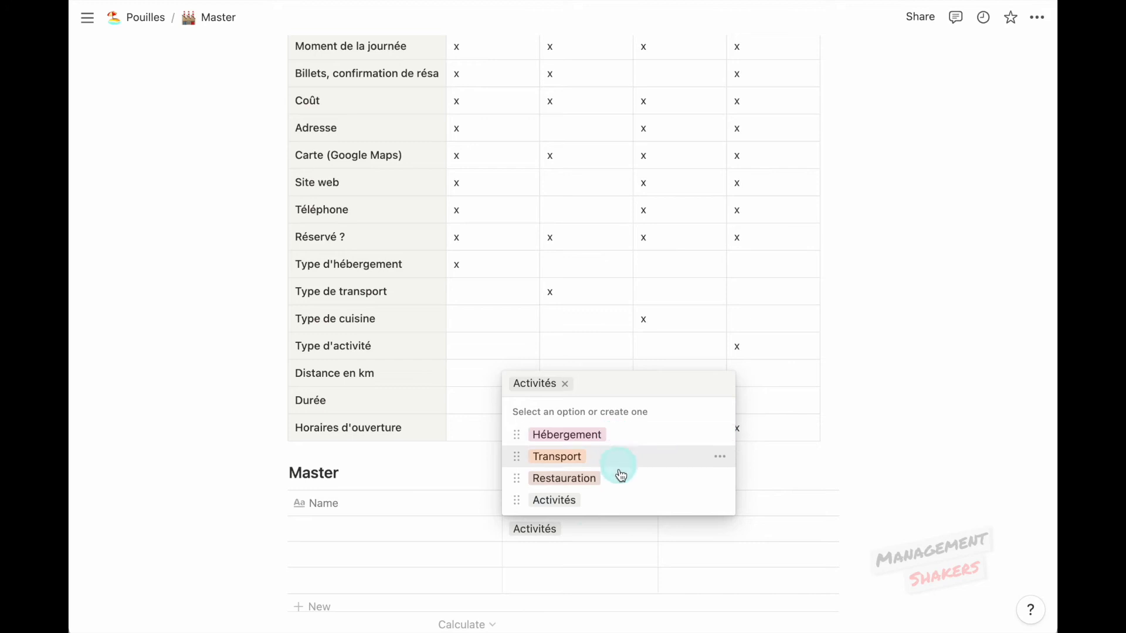
pyautogui.click(558, 553)
# - Add a property named "Date de l'évènement" to the Master database and set its type to Date
pyautogui.scroll(3, 558, 552)
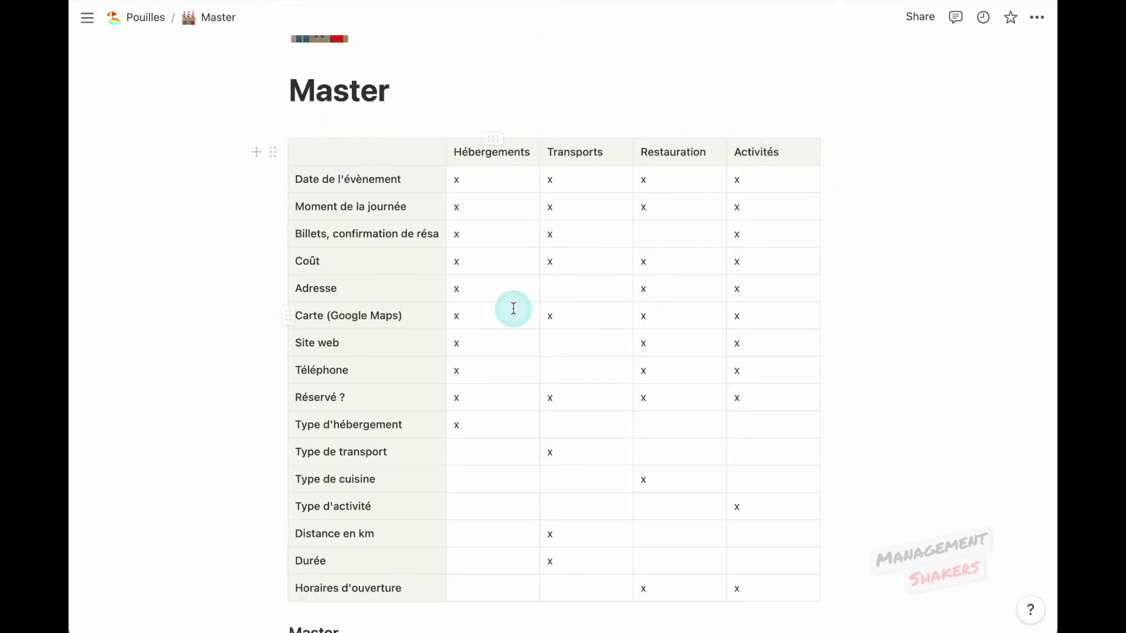
pyautogui.scroll(-4, 513, 309)
pyautogui.scroll(-1, 513, 308)
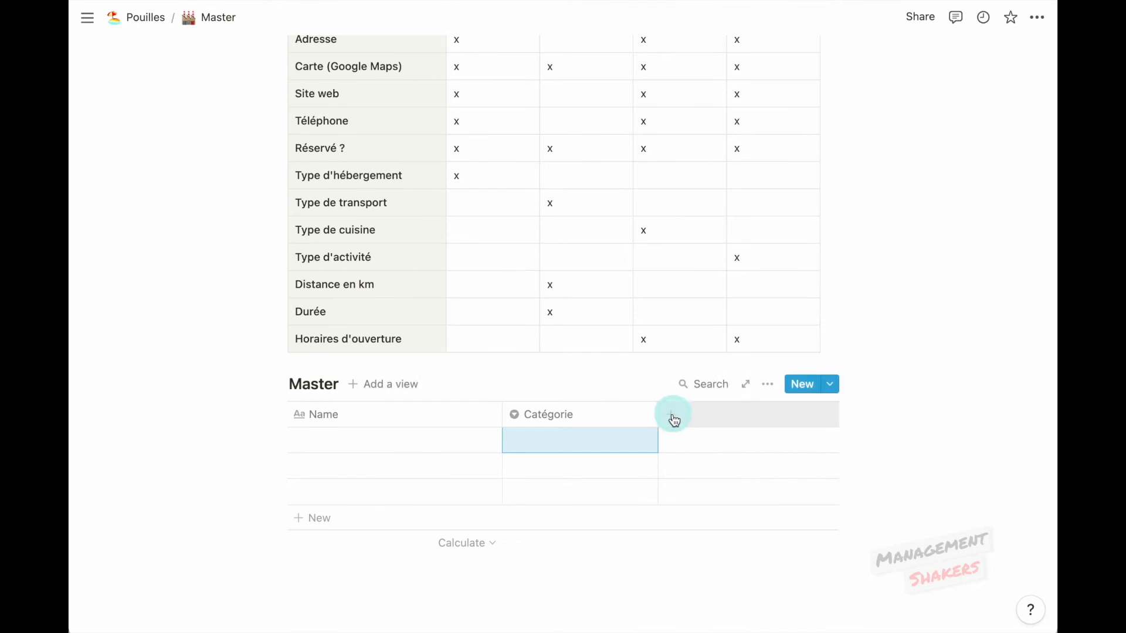
pyautogui.click(673, 419)
pyautogui.write("Date de l'évène")
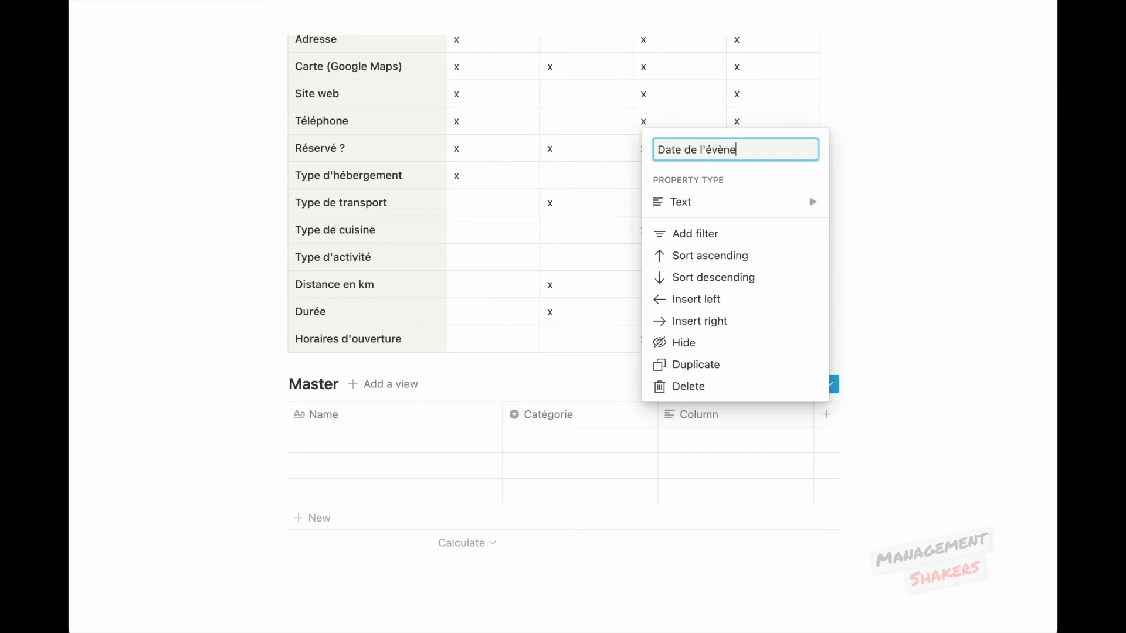
pyautogui.write('ment')
pyautogui.click(766, 205)
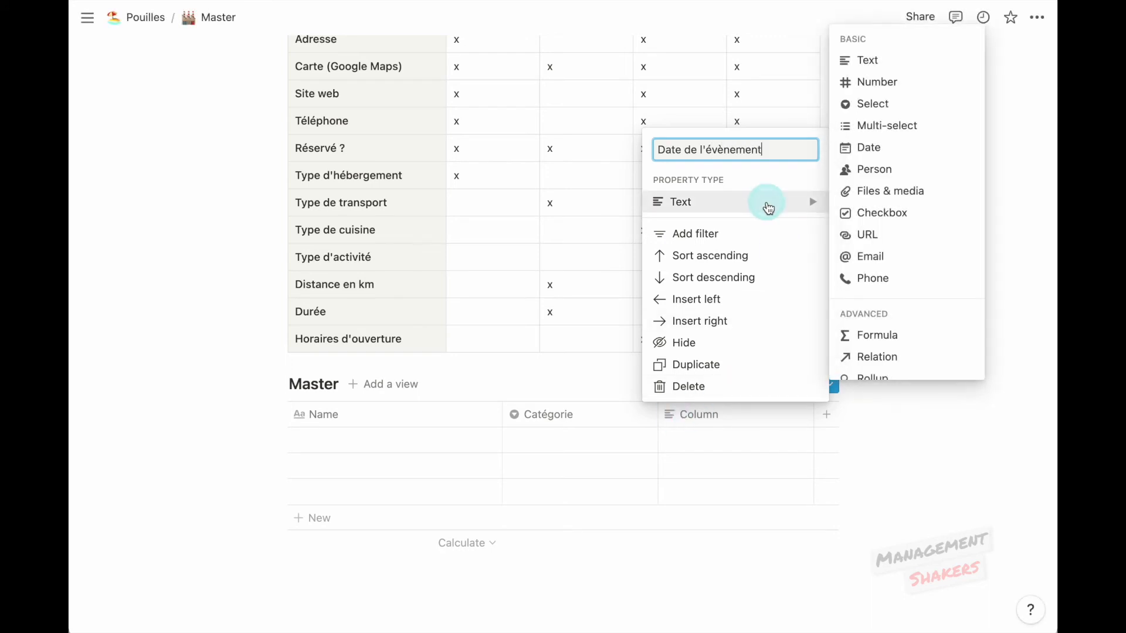
pyautogui.click(869, 153)
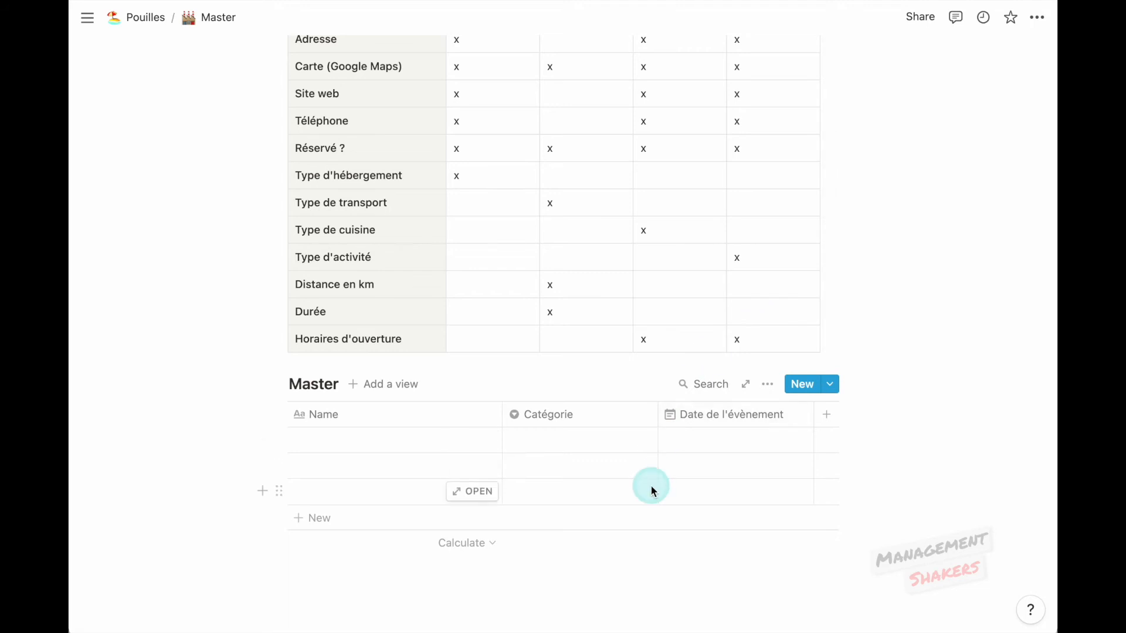
# - Examine the reminder, end date and time options of the Date de l'évènement field in the first database row
pyautogui.click(704, 444)
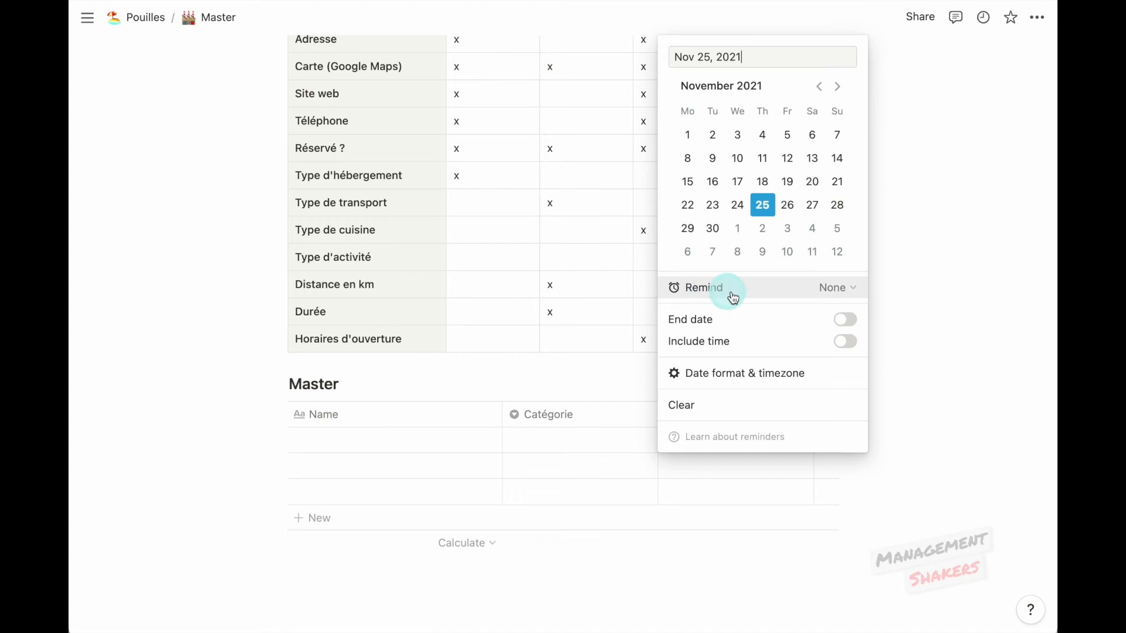
pyautogui.click(839, 292)
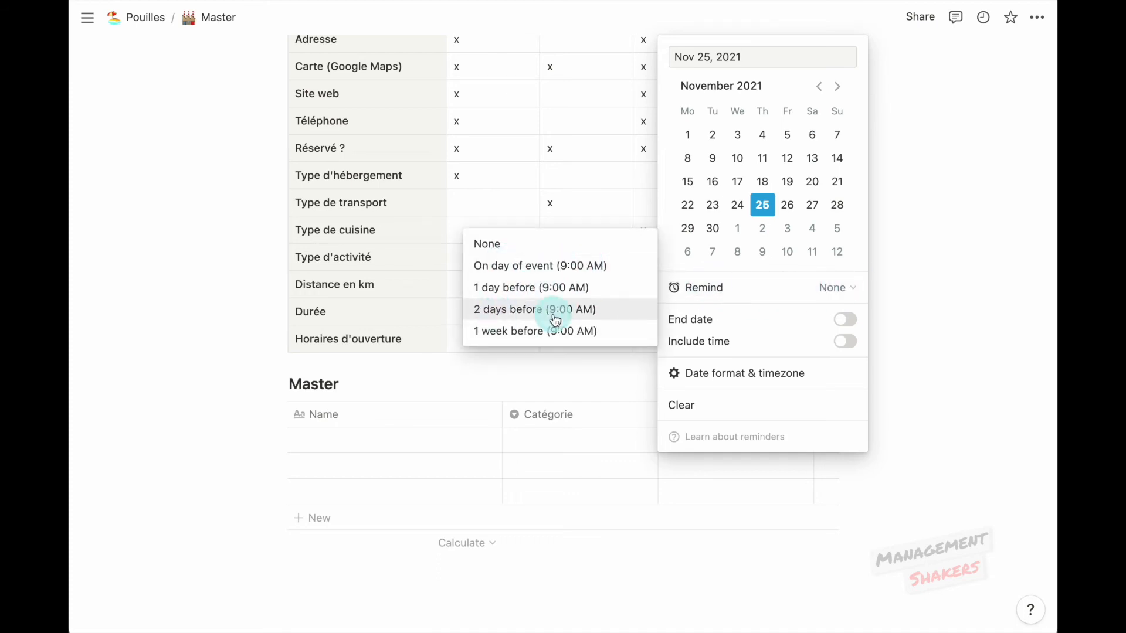
pyautogui.click(757, 301)
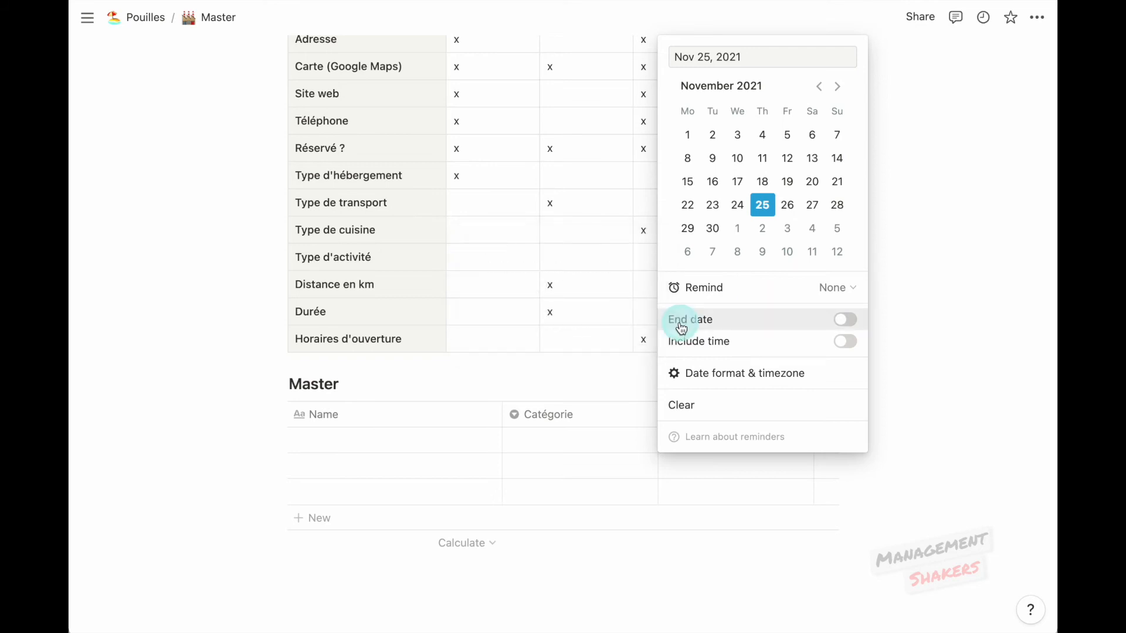
pyautogui.click(847, 322)
pyautogui.click(785, 66)
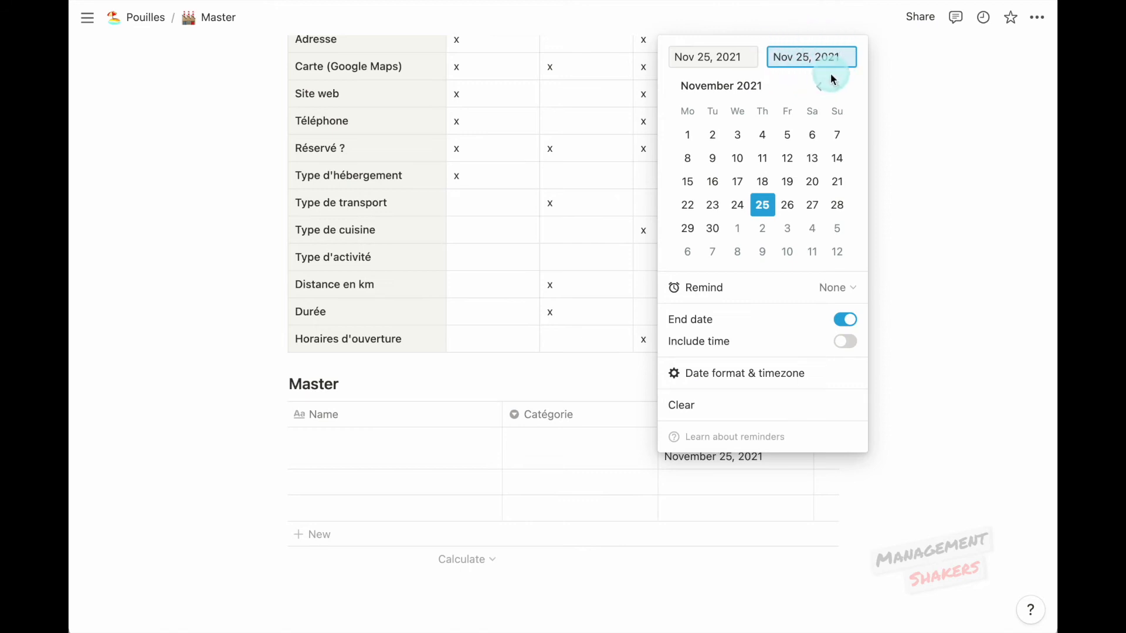
pyautogui.click(845, 320)
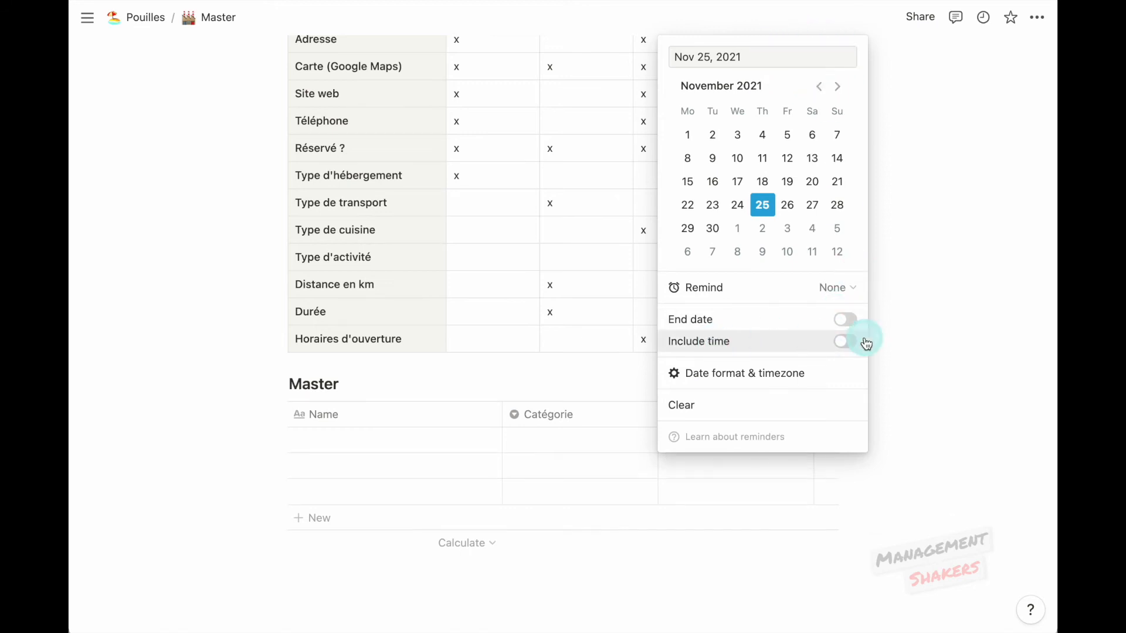
pyautogui.click(847, 342)
pyautogui.click(759, 449)
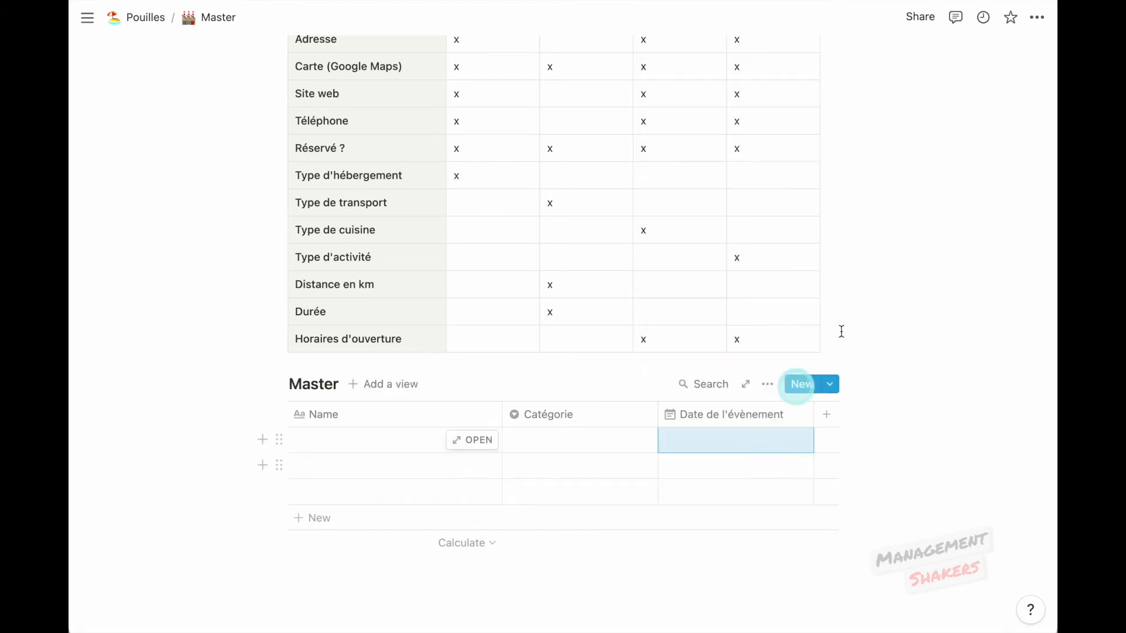
# - Set the Master page layout to full width
pyautogui.click(1037, 17)
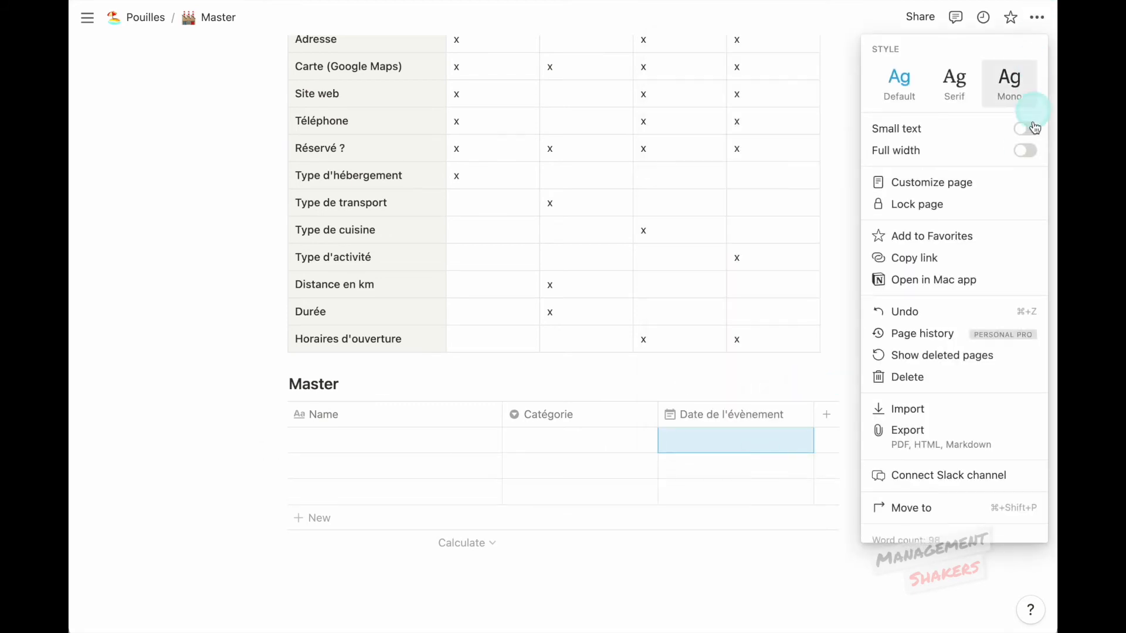
pyautogui.click(1028, 152)
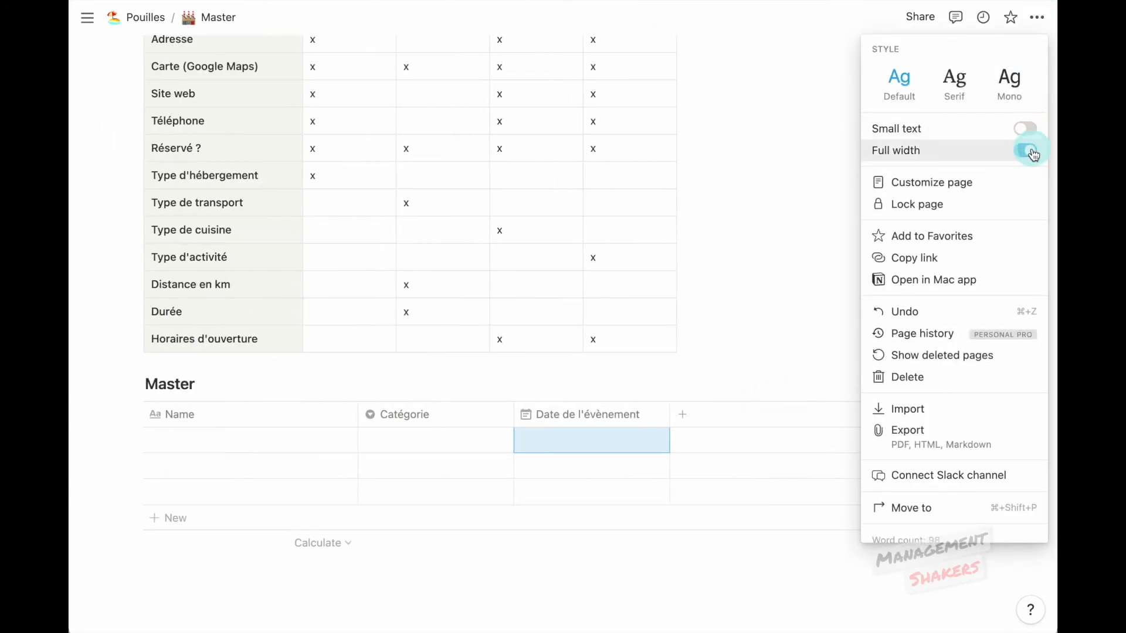
pyautogui.click(745, 328)
# - Add a Multi-select property named "Moment de la journée" to the Master database
pyautogui.scroll(4, 745, 329)
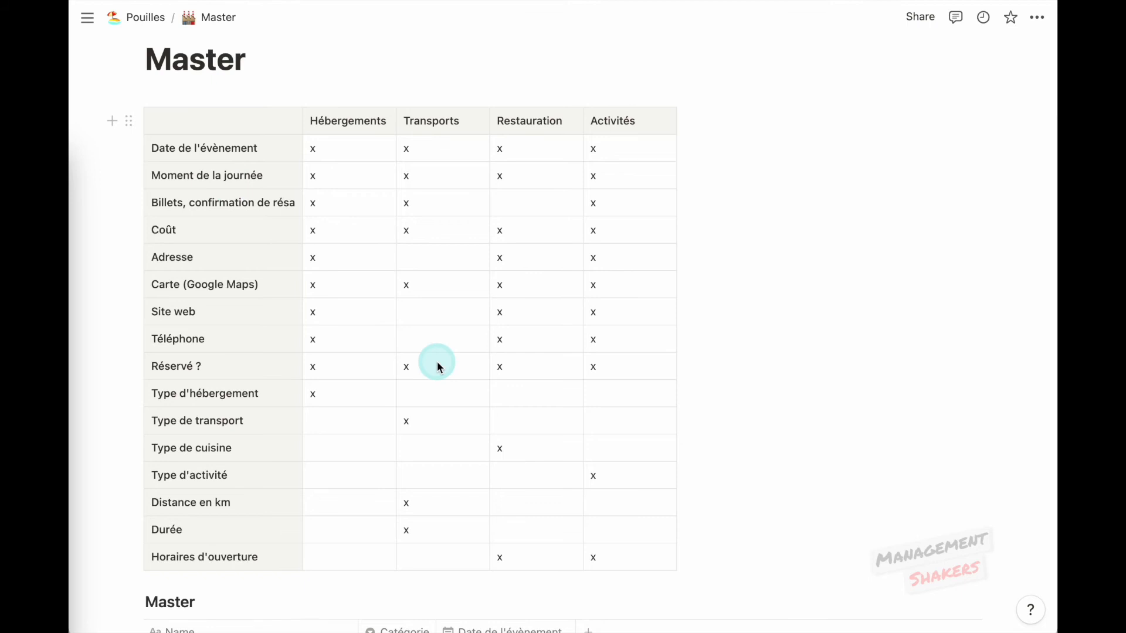
pyautogui.scroll(-3, 438, 364)
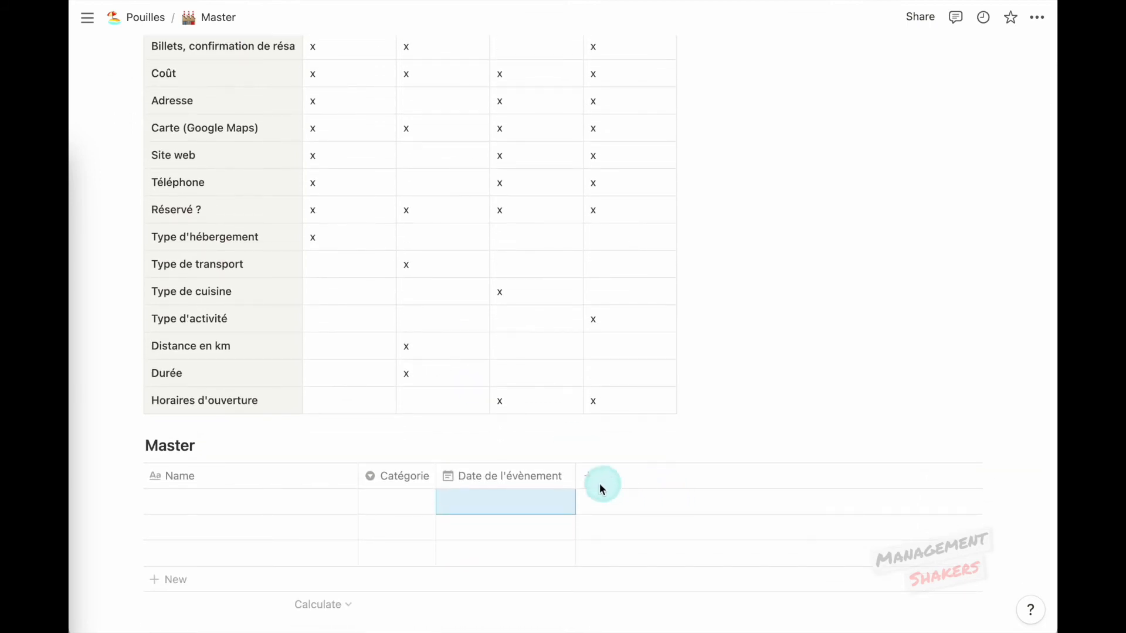
pyautogui.click(589, 477)
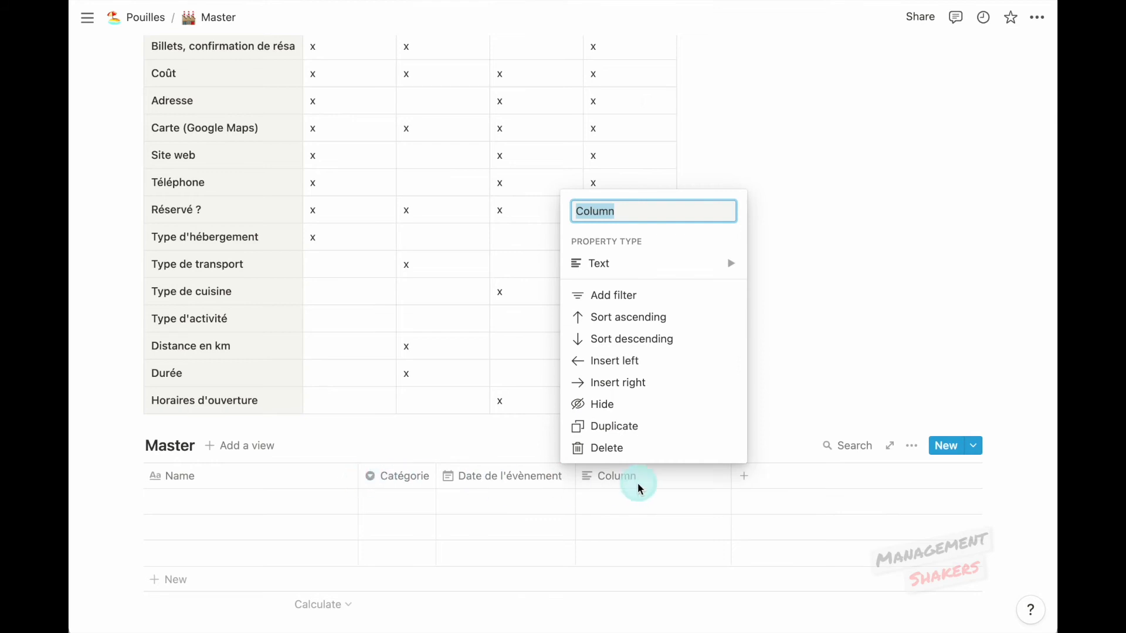
pyautogui.moveTo(668, 270)
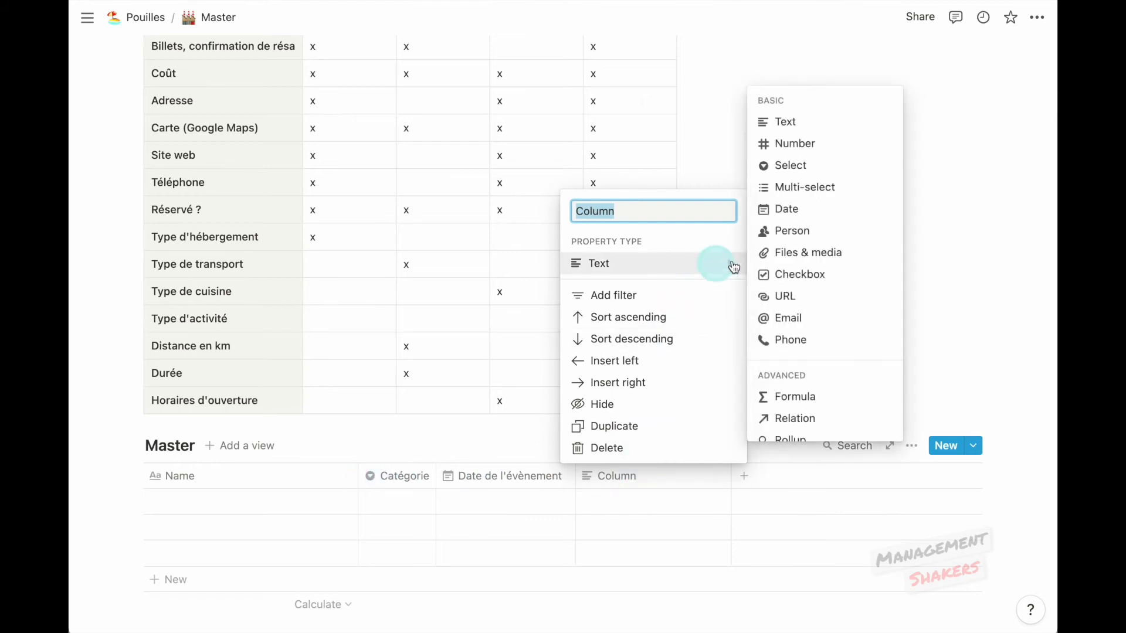
pyautogui.click(798, 186)
pyautogui.click(631, 477)
pyautogui.write('Moment de la journée')
pyautogui.press('Return')
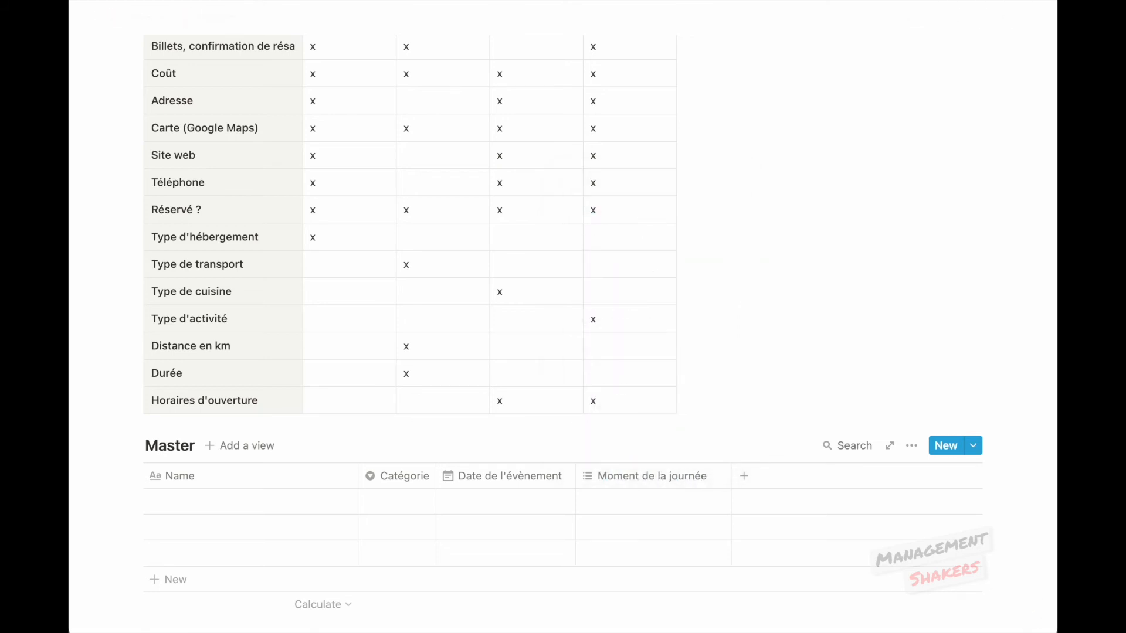
# - Create the Moment de la journée options "matin", "midi", "après-midi" and "soir" from the first database row
pyautogui.click(632, 500)
pyautogui.write('matin')
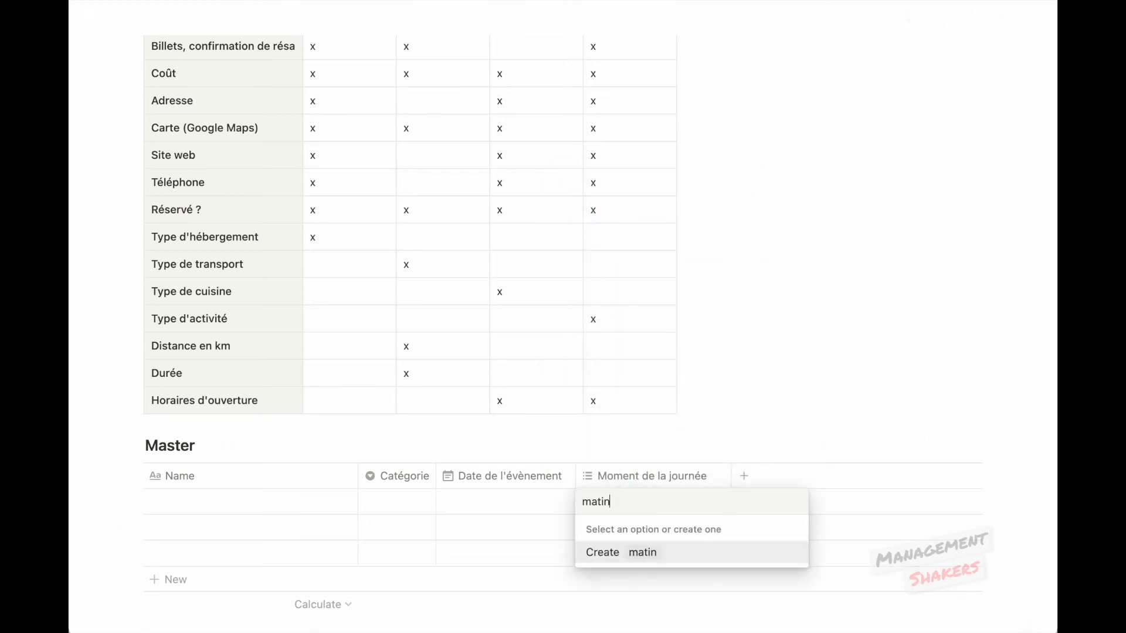
pyautogui.press('Return')
pyautogui.write('midi')
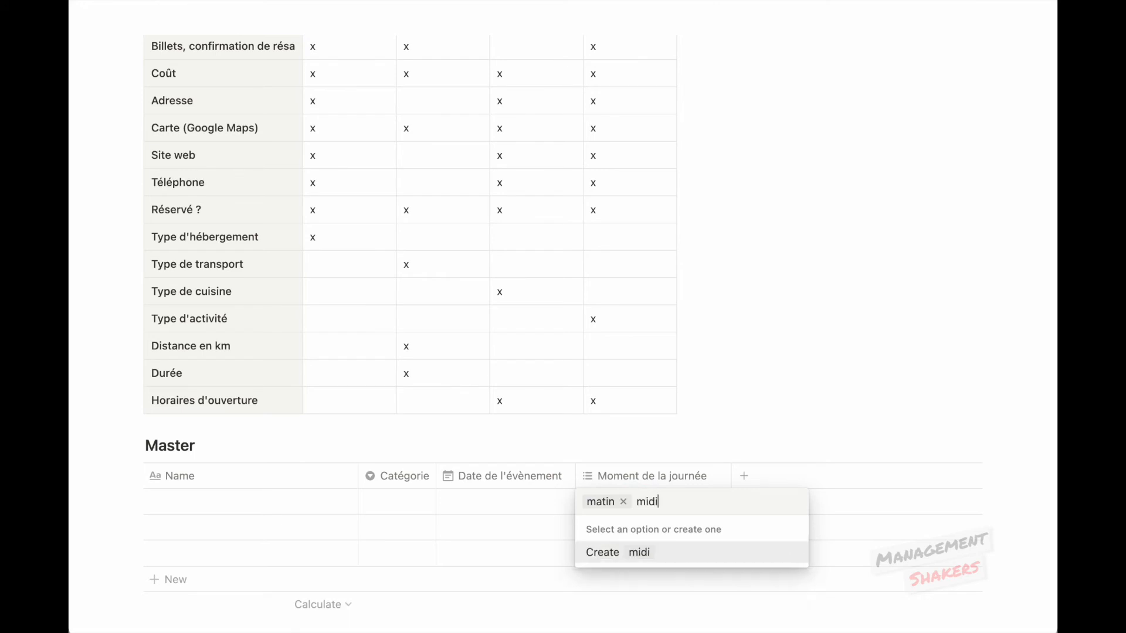
pyautogui.press('Return')
pyautogui.write('après')
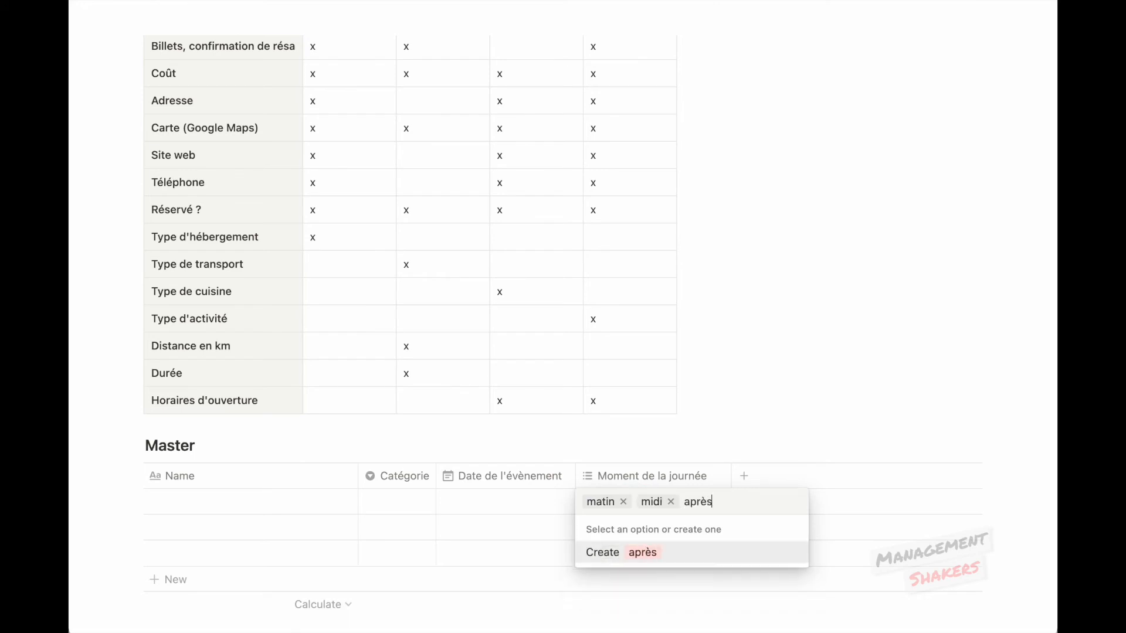
pyautogui.write('-midi')
pyautogui.press('Return')
pyautogui.write('soir')
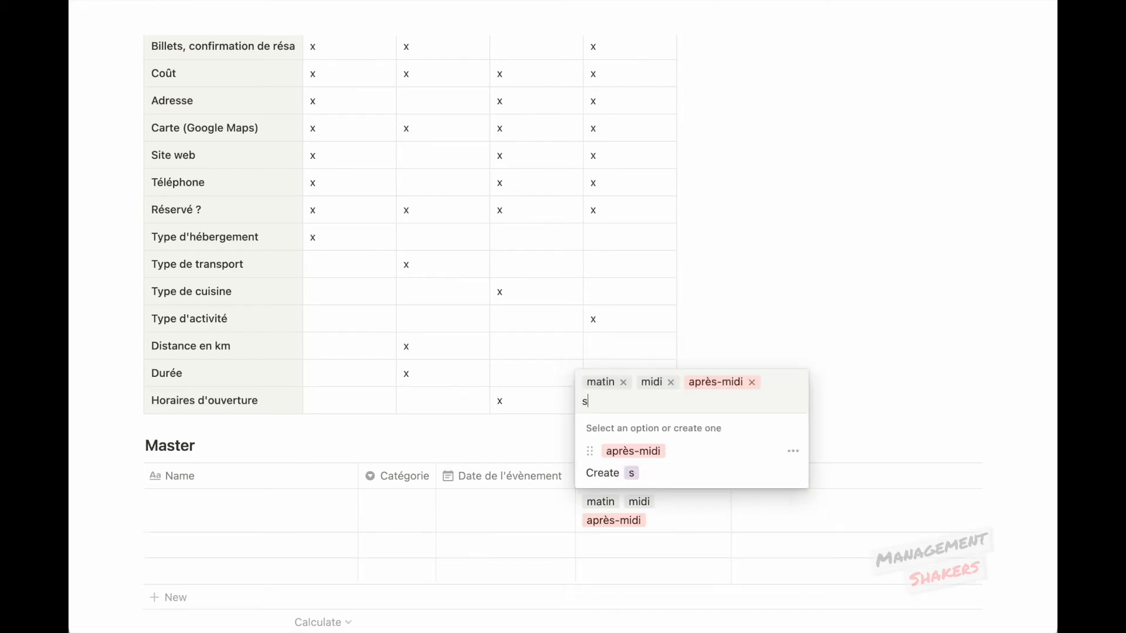
pyautogui.press('Return')
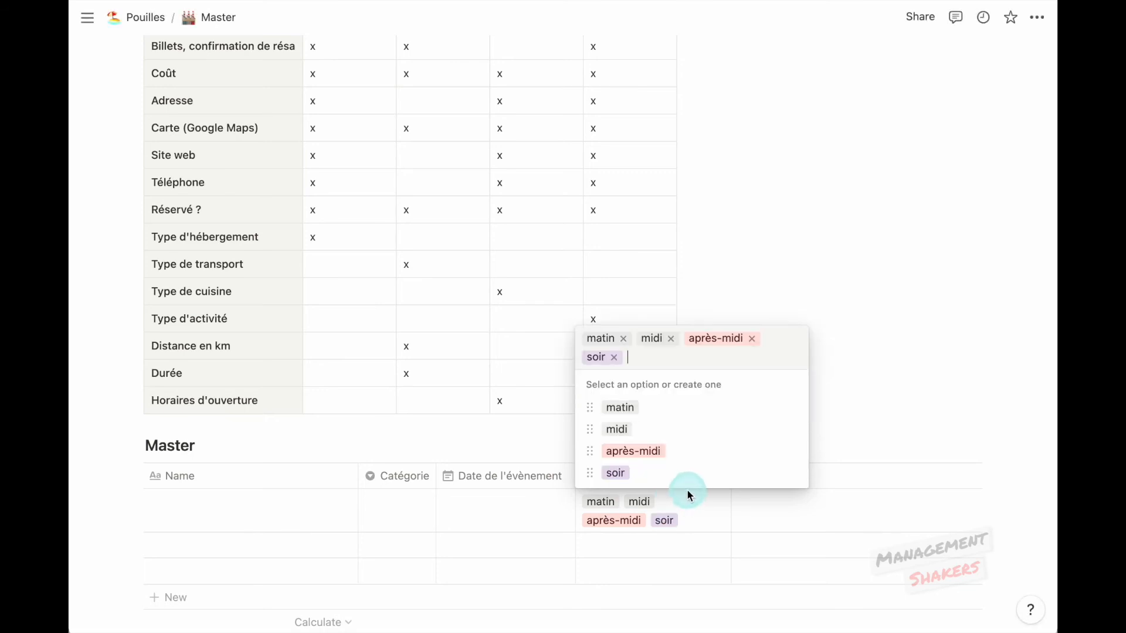
# - Set the colour of the "matin" option to yellow and clear the Moment de la journée values from the first row
pyautogui.moveTo(670, 413)
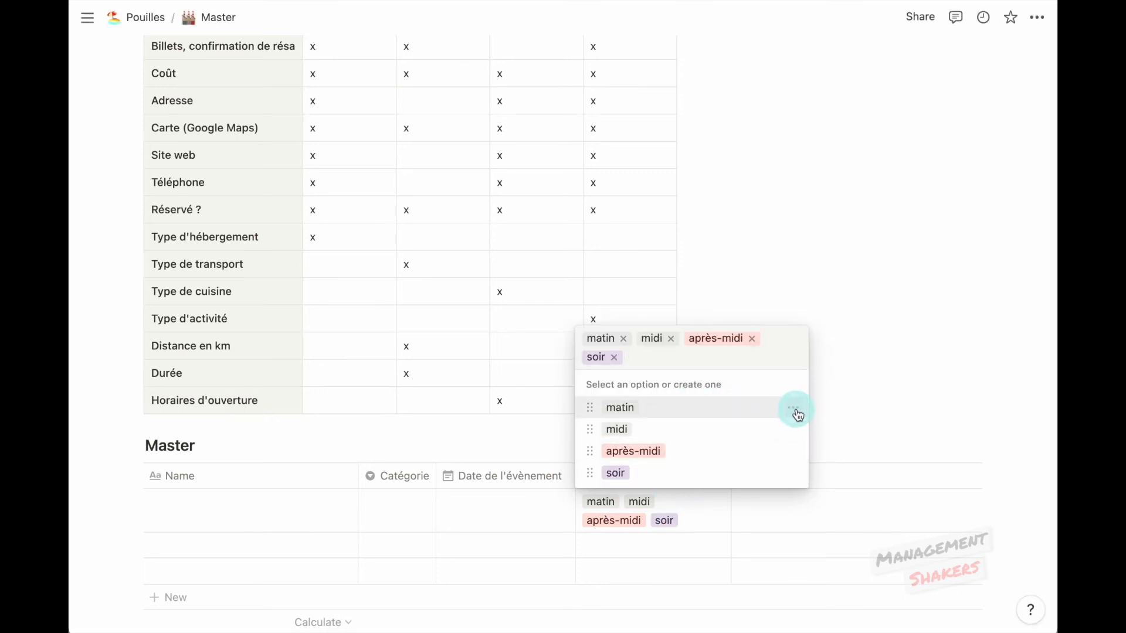
pyautogui.click(797, 408)
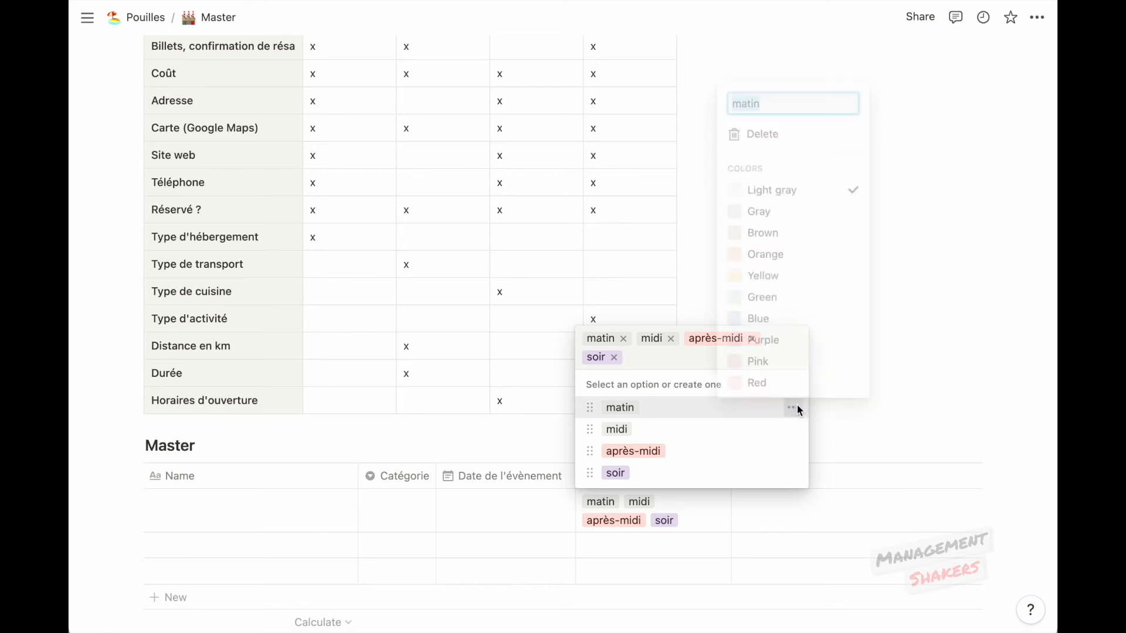
pyautogui.click(794, 274)
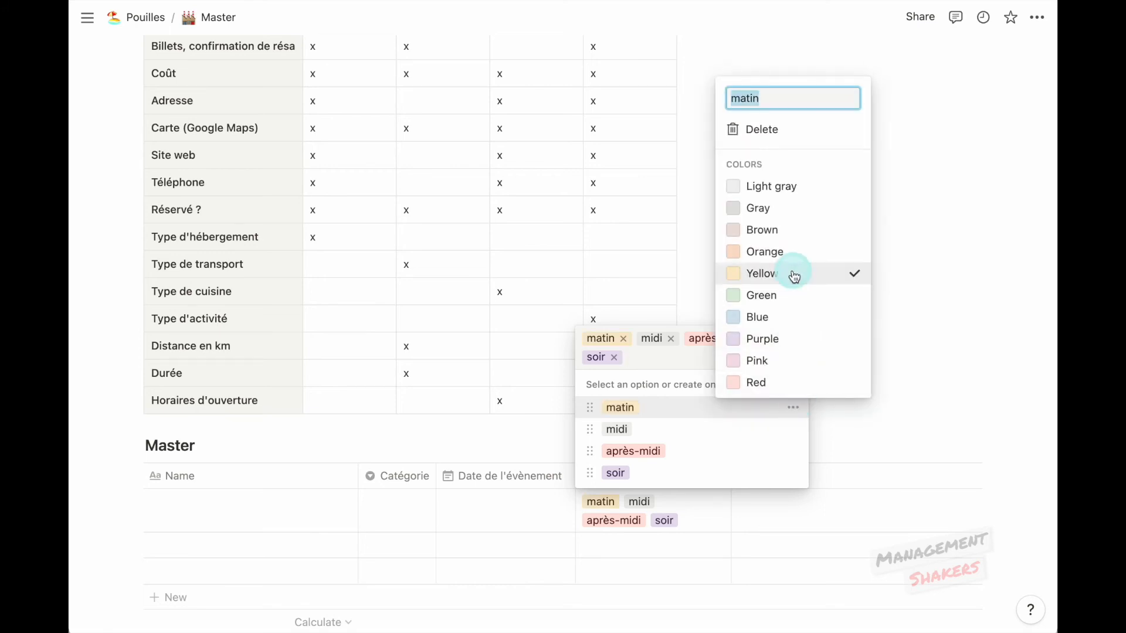
pyautogui.click(761, 452)
pyautogui.click(799, 414)
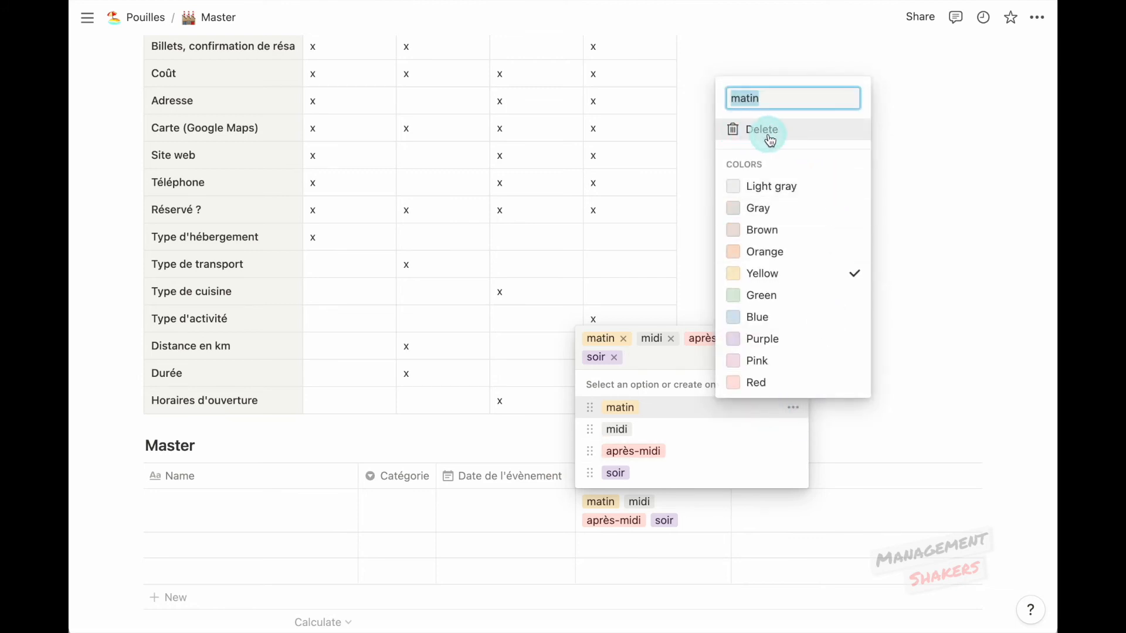
pyautogui.click(709, 459)
pyautogui.click(683, 523)
pyautogui.press('BackSpace')
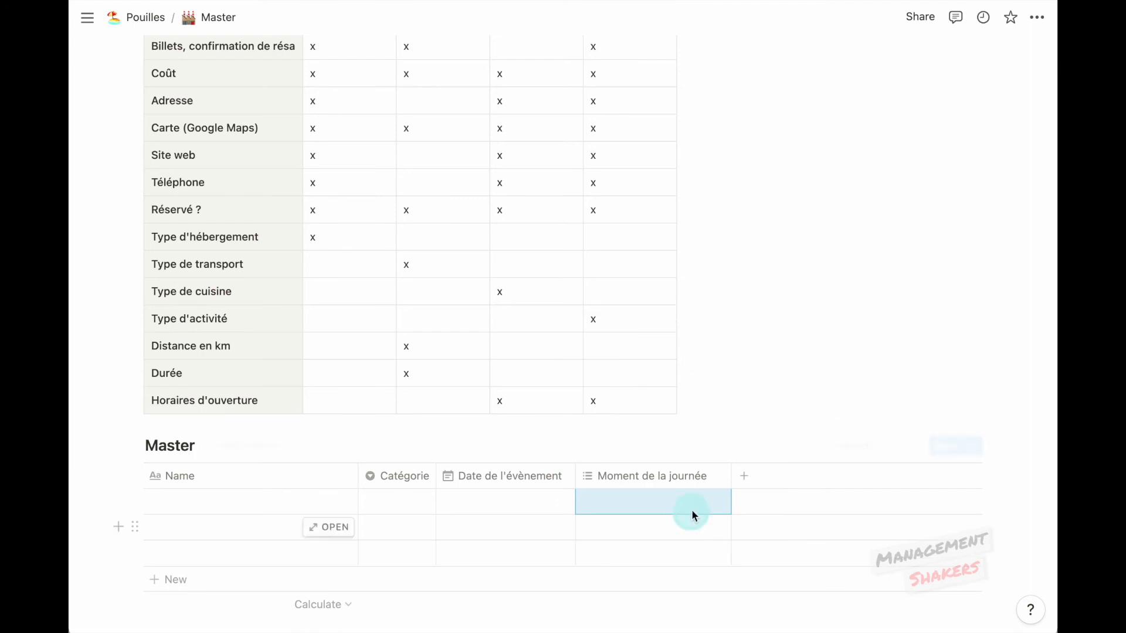
# - Add a property named "Billets, confirmation de résa" to the Master database with the Files & media type
pyautogui.scroll(3, 712, 262)
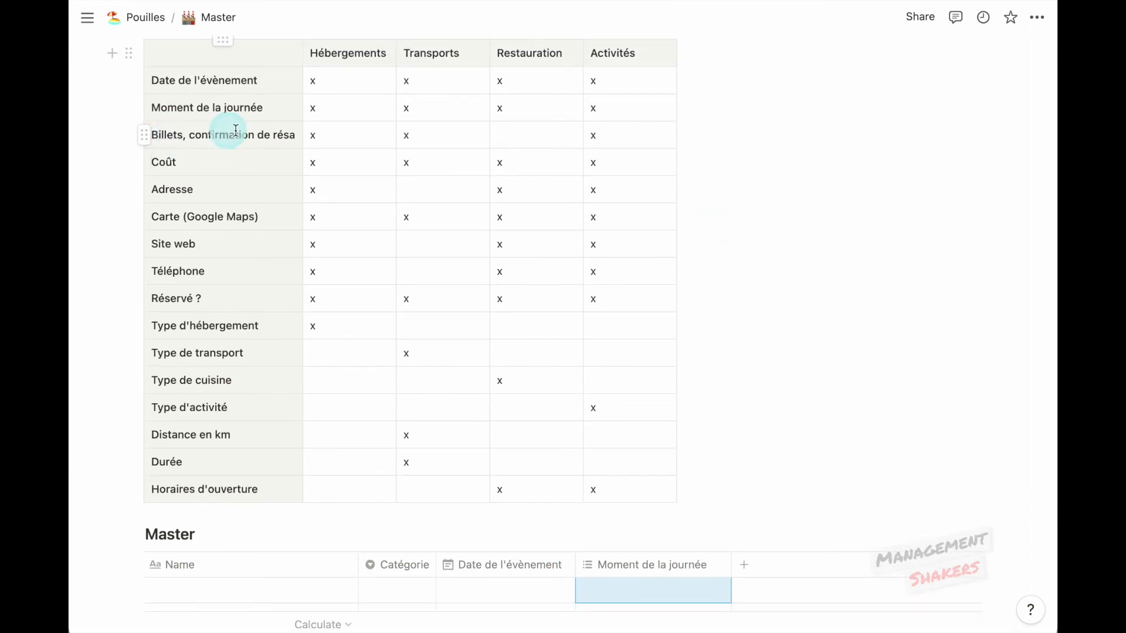
pyautogui.scroll(-4, 654, 360)
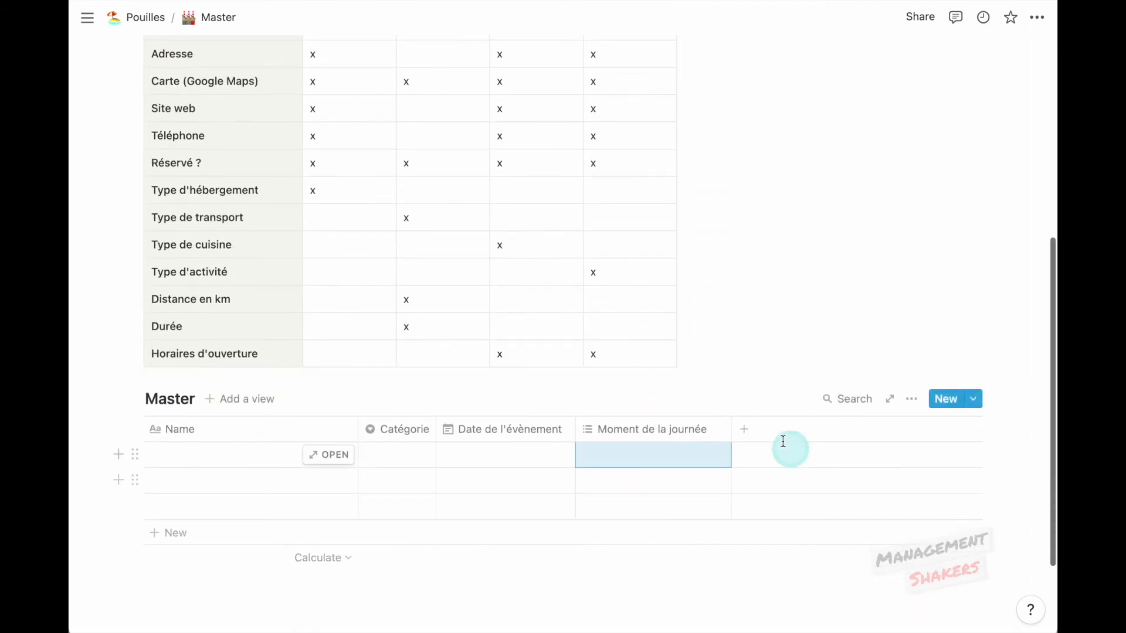
pyautogui.click(746, 431)
pyautogui.write('Billets, confirmation de ré')
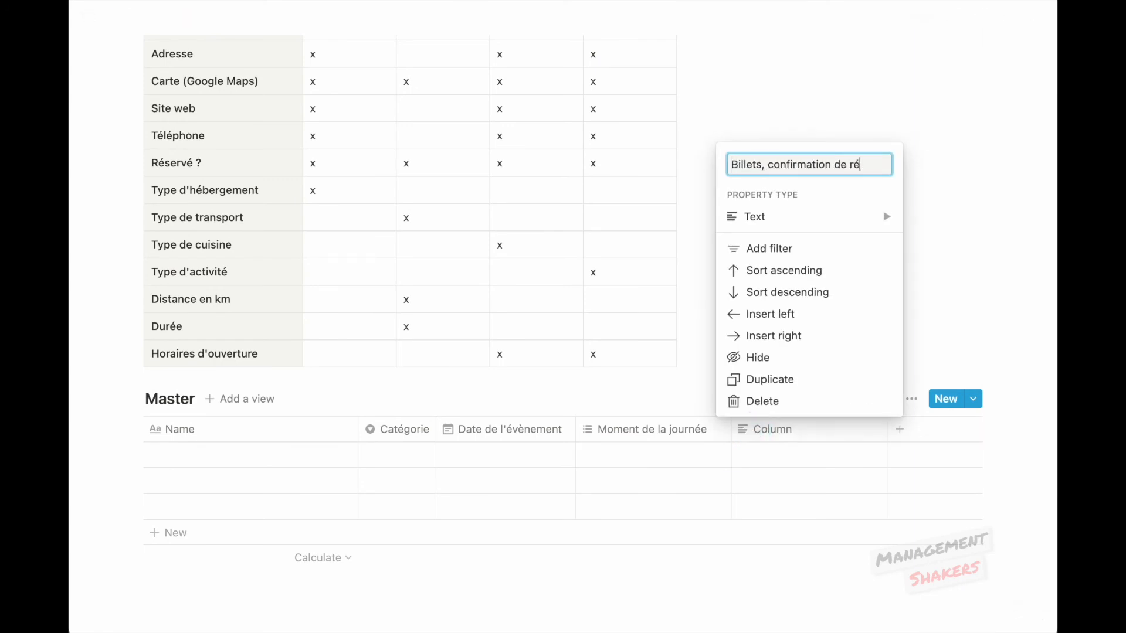
pyautogui.click(857, 220)
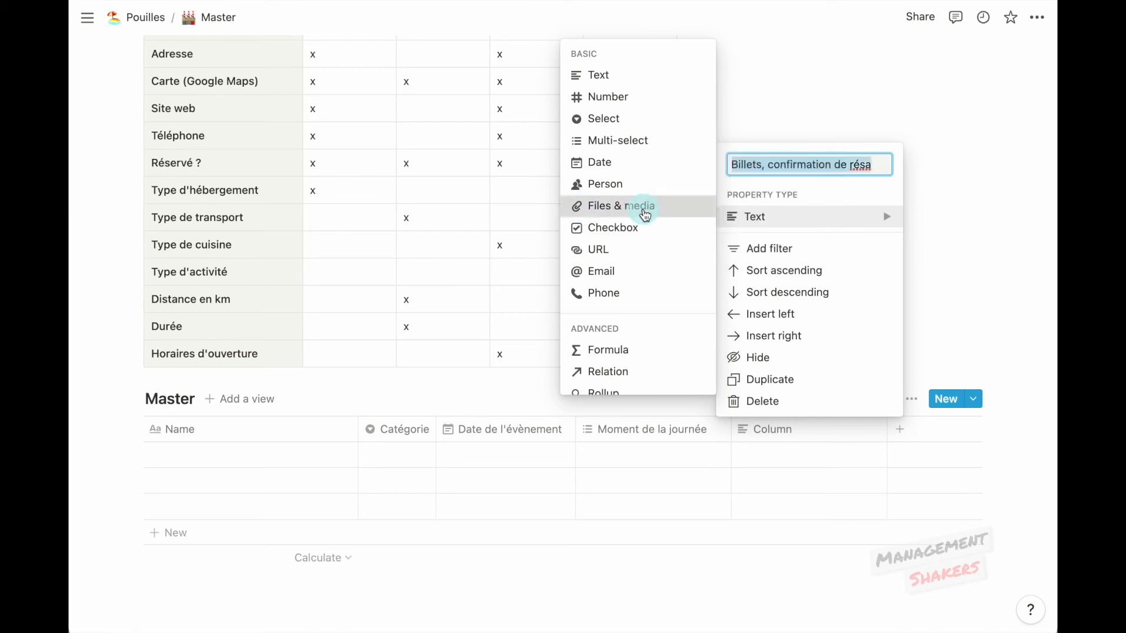
pyautogui.click(645, 216)
# - Add a property named "Coût en Euros" to the Master database with the Number type
pyautogui.scroll(3, 182, 179)
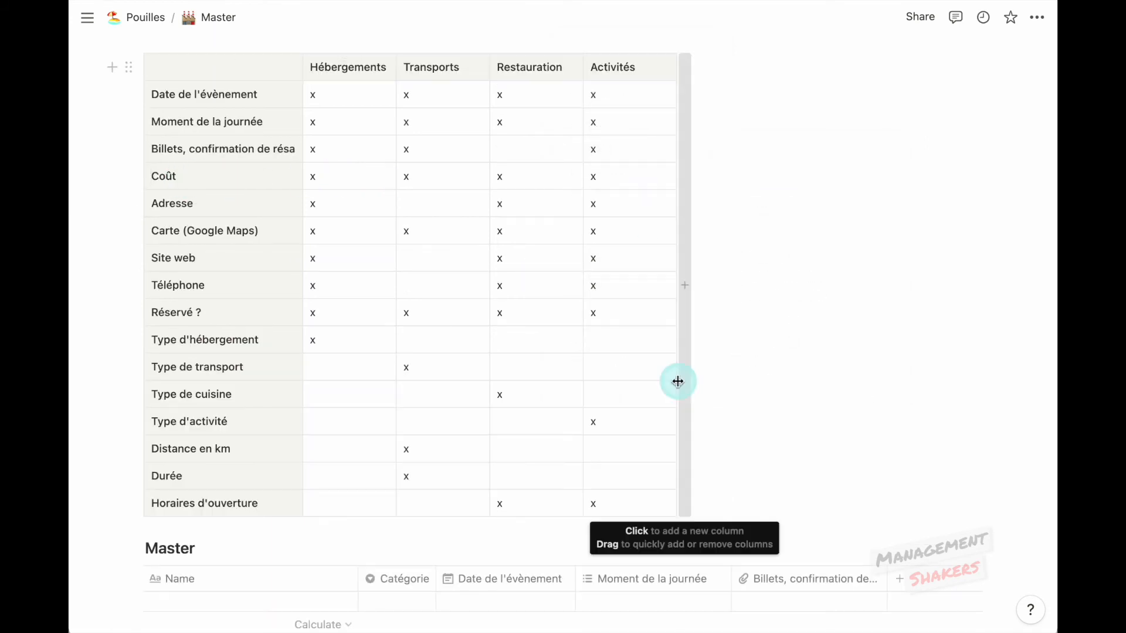
pyautogui.scroll(-3, 678, 505)
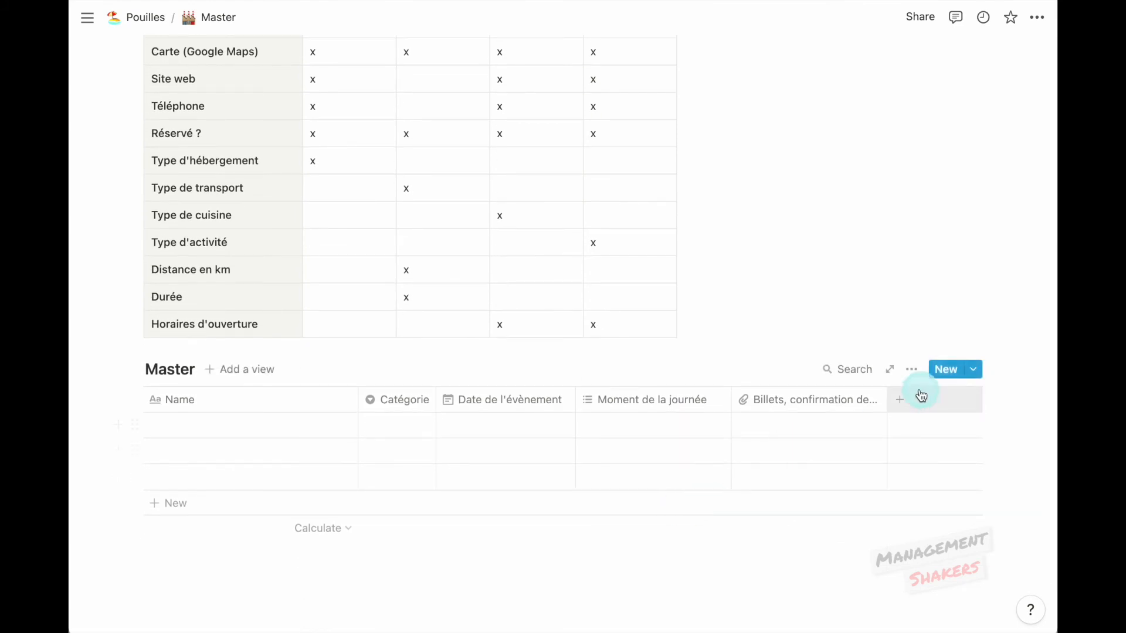
pyautogui.click(899, 399)
pyautogui.write('Coût en Euros')
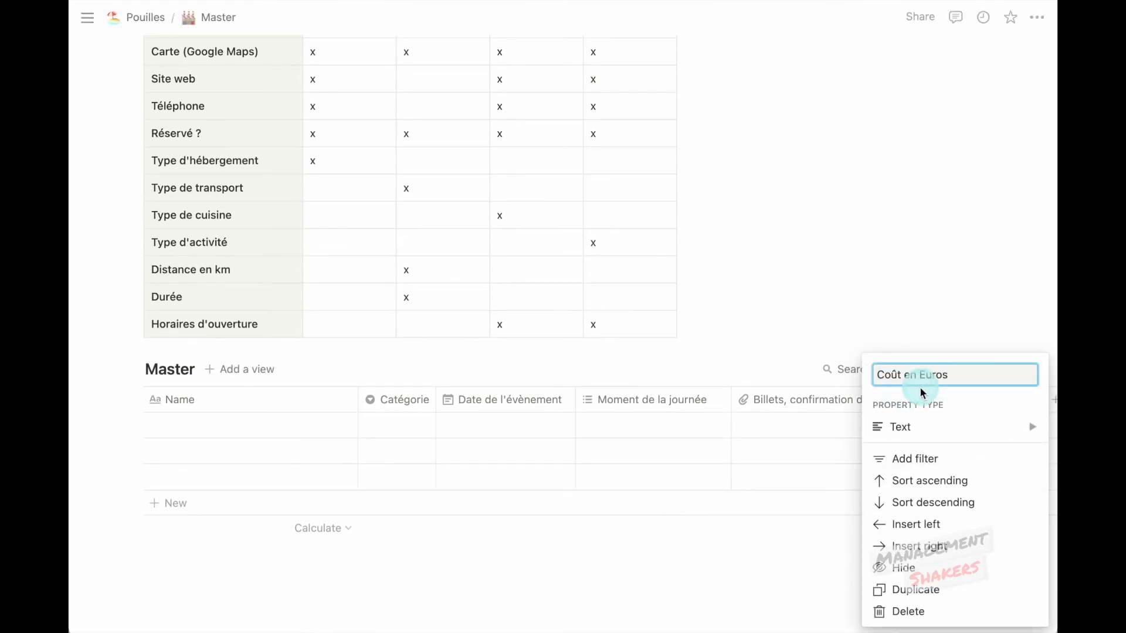
pyautogui.click(901, 427)
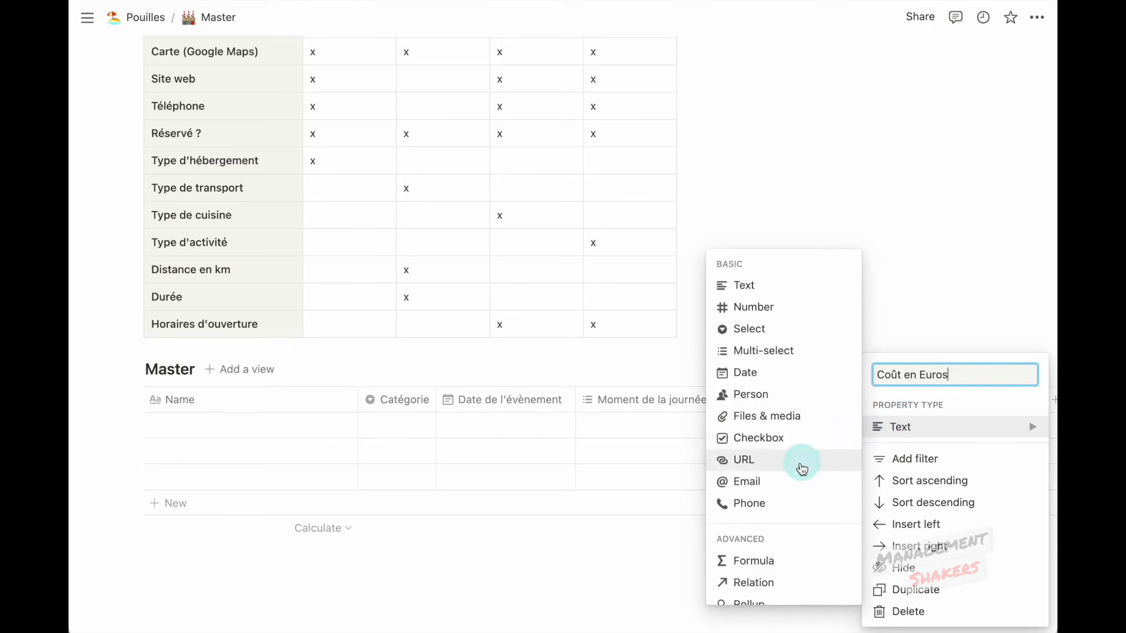
pyautogui.click(762, 312)
# - Add a property named "Adresse" to the Master database with the Text type
pyautogui.scroll(1, 762, 481)
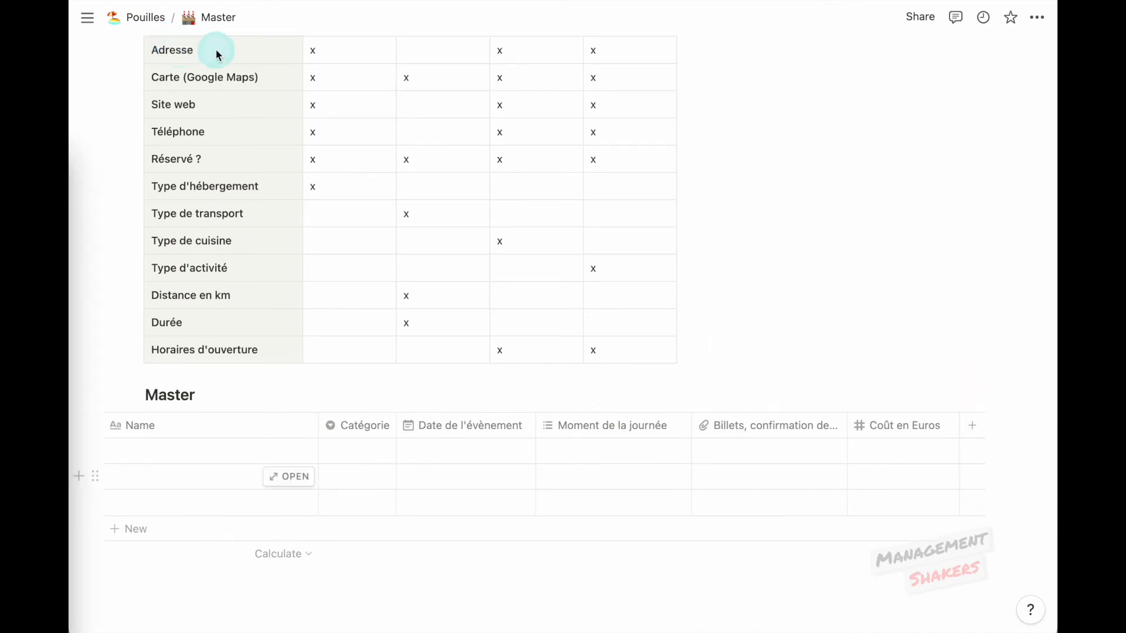
pyautogui.click(972, 427)
pyautogui.write('Adresse')
pyautogui.click(923, 427)
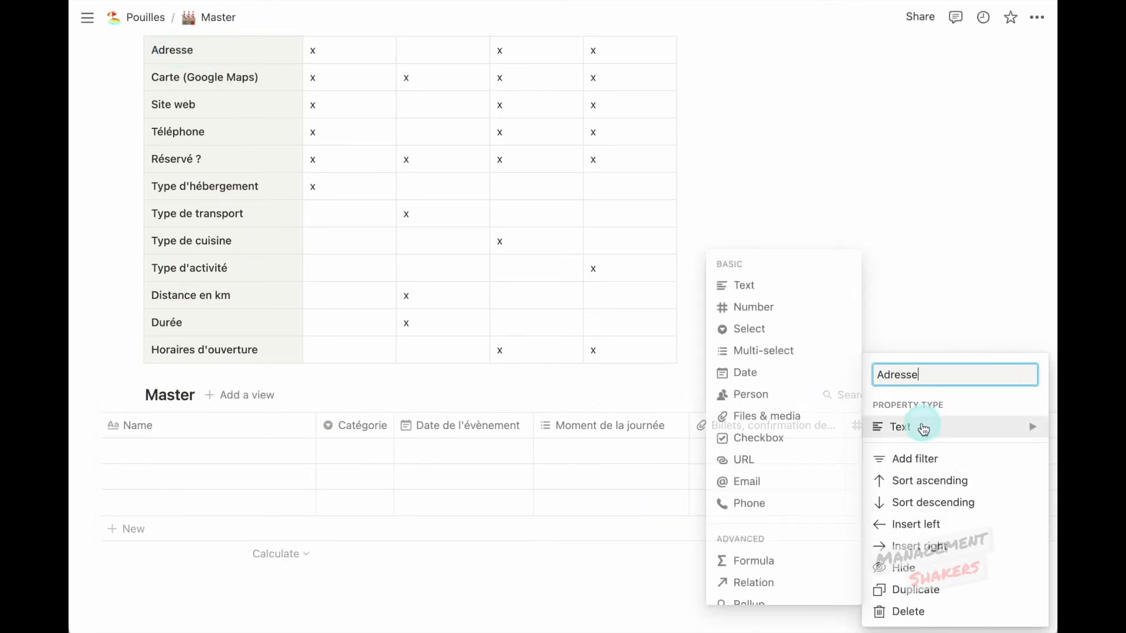
pyautogui.click(763, 482)
# - Add a property named "Carte" to the Master database with the URL type
pyautogui.hscroll(5, 765, 488)
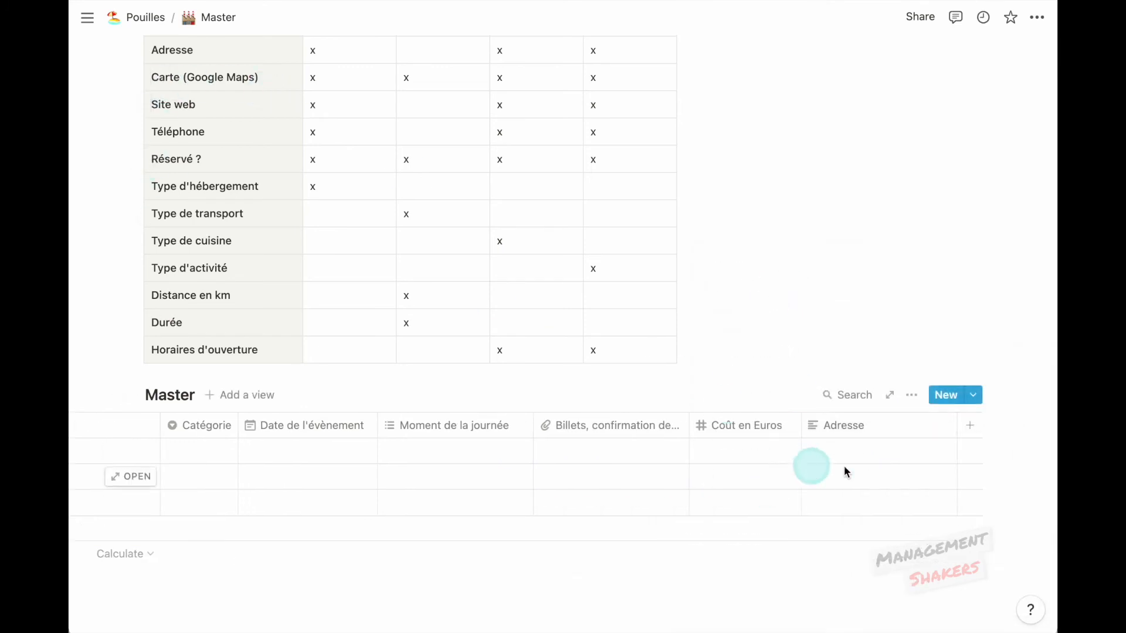
pyautogui.click(970, 426)
pyautogui.write('Carte')
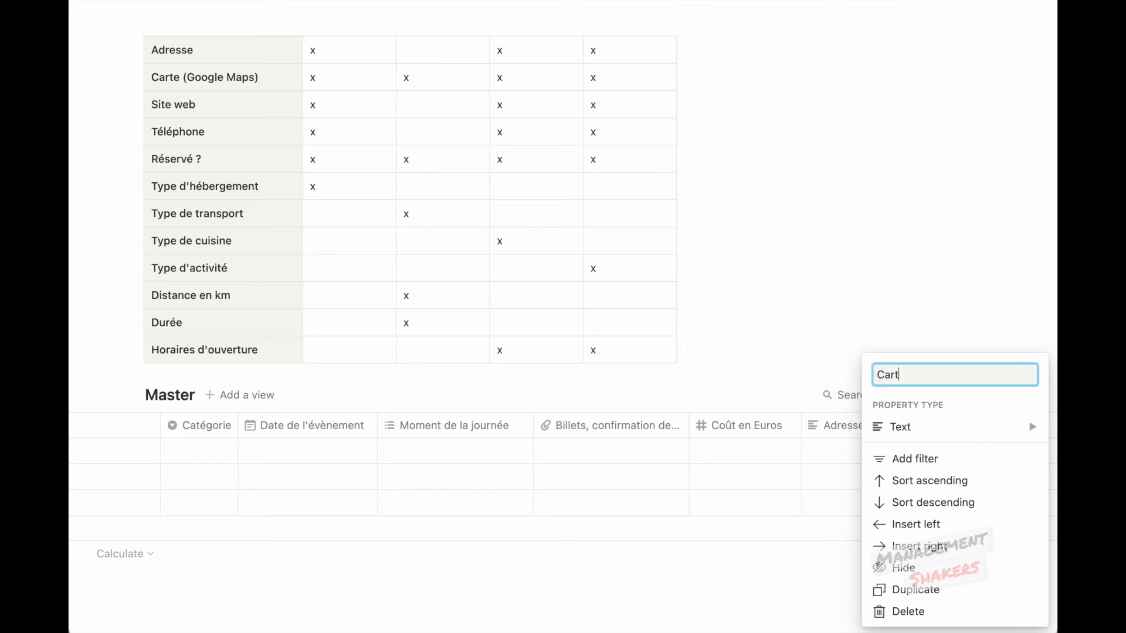
pyautogui.click(955, 434)
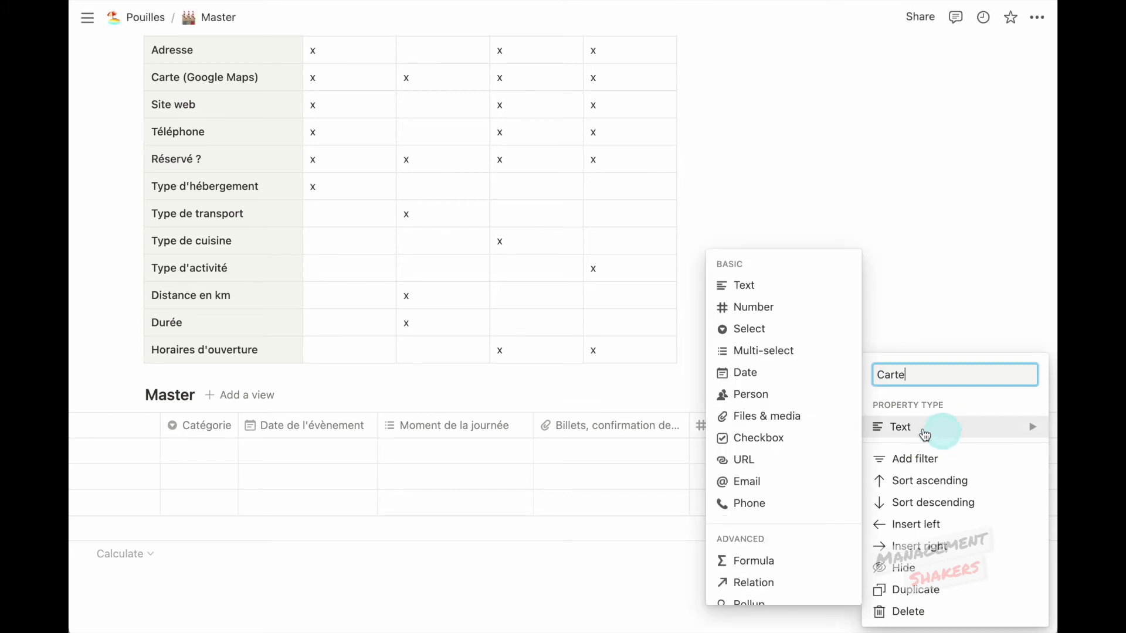
pyautogui.click(778, 469)
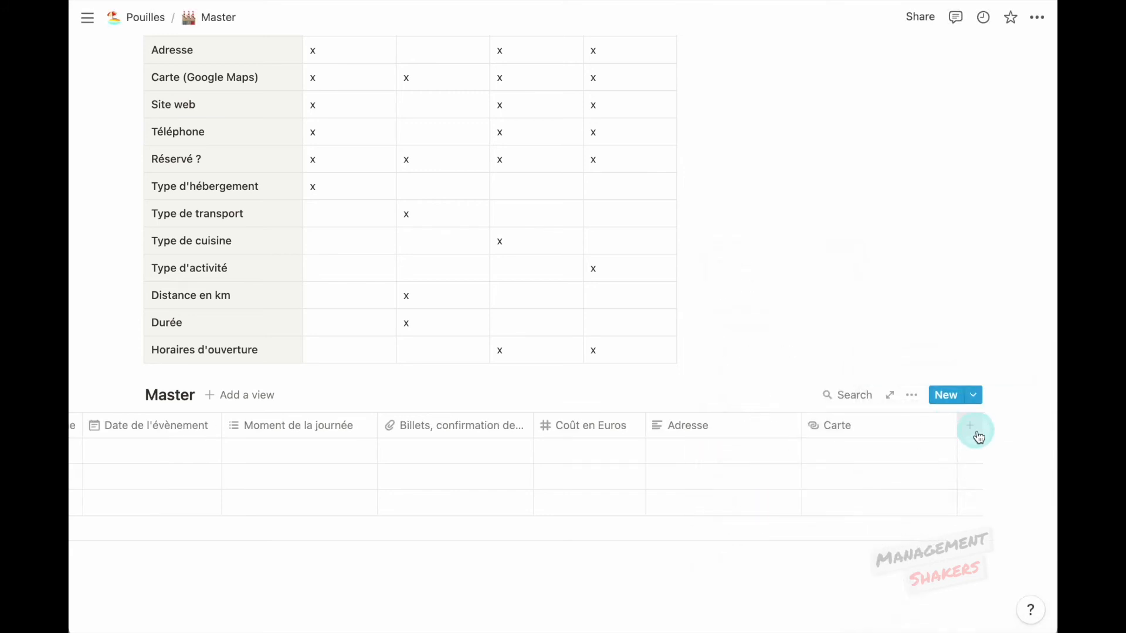
# - Add a property named "Site web" to the Master database with the URL type
pyautogui.click(967, 432)
pyautogui.write('Site web')
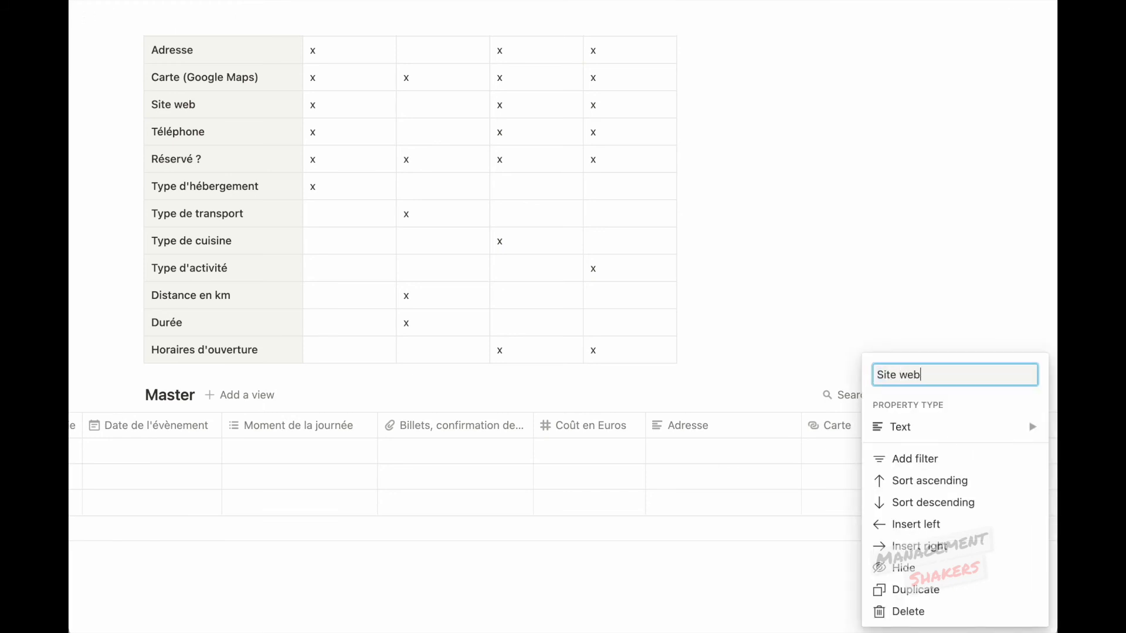
pyautogui.click(957, 438)
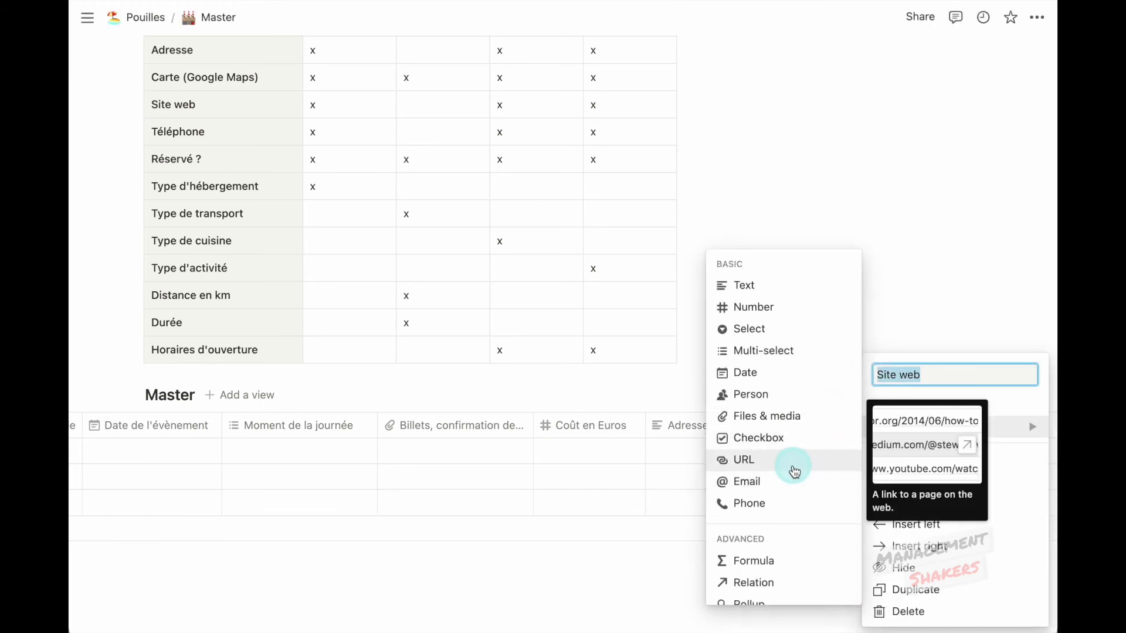
pyautogui.click(791, 467)
# - Add a Phone property named "Téléphone" to the Master database and narrow its column
pyautogui.click(968, 429)
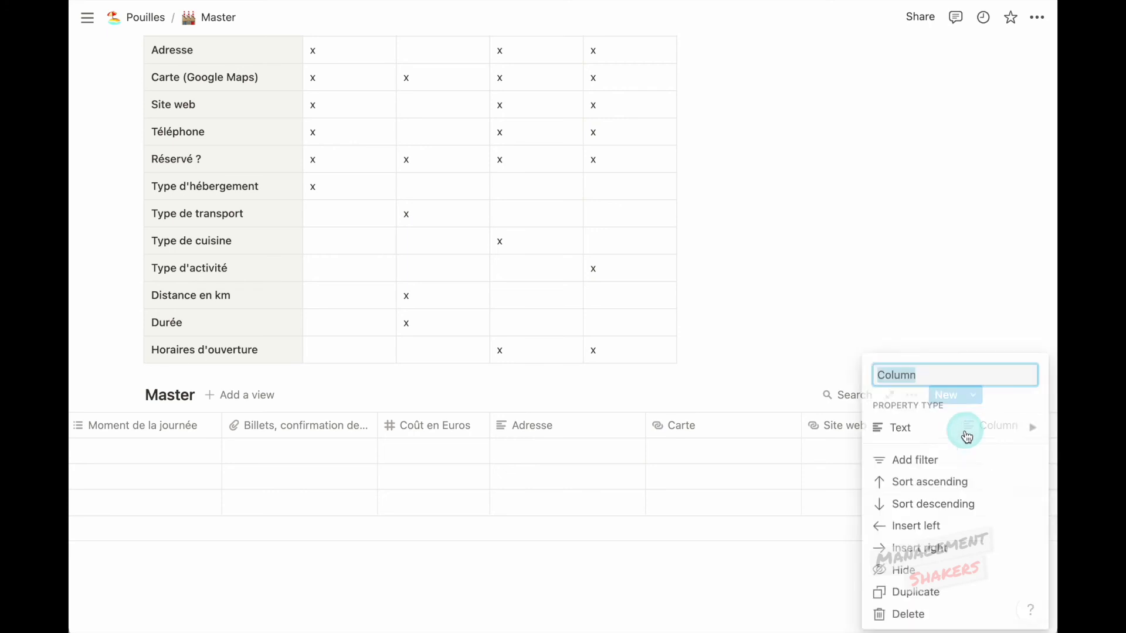
pyautogui.write('Téléphone')
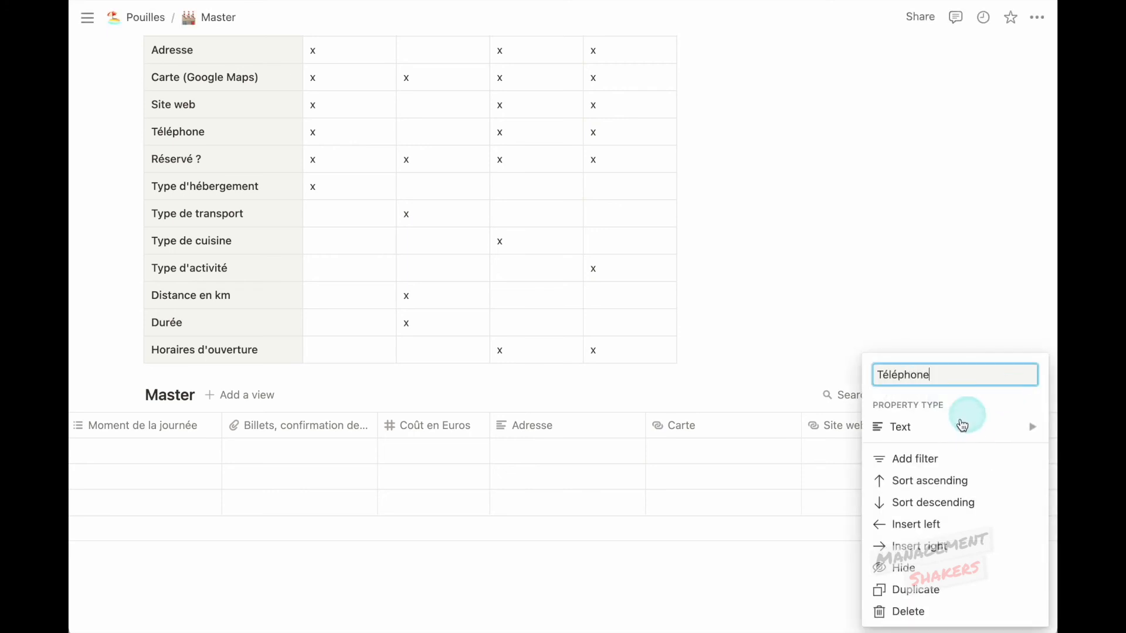
pyautogui.click(948, 432)
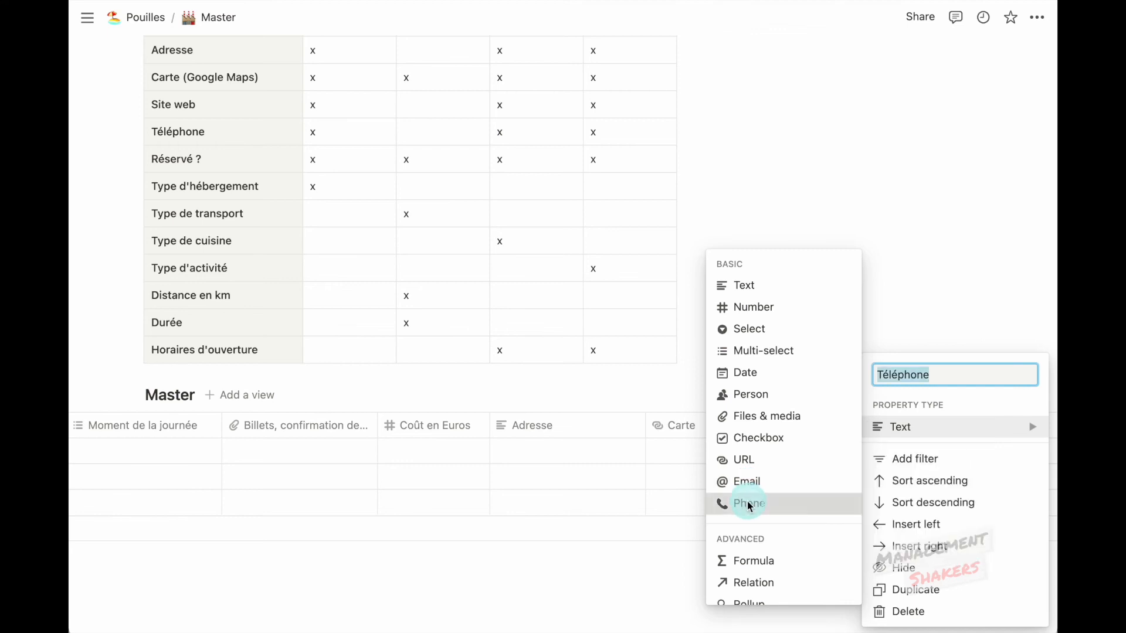
pyautogui.click(748, 503)
pyautogui.hscroll(3, 933, 498)
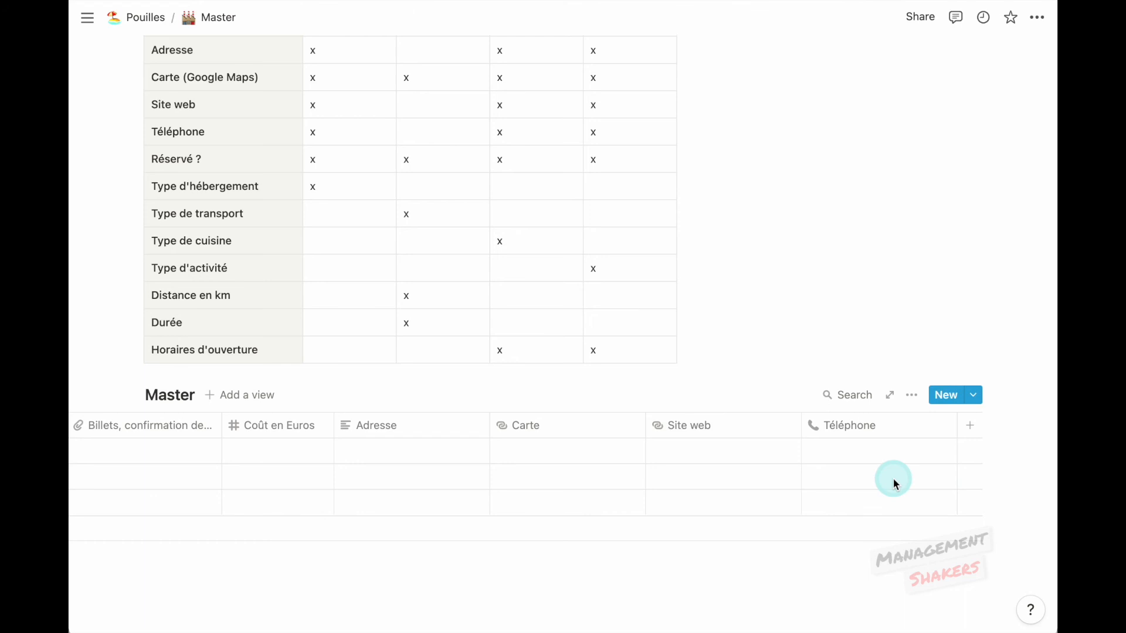
pyautogui.moveTo(956, 425); pyautogui.dragTo(907, 426)
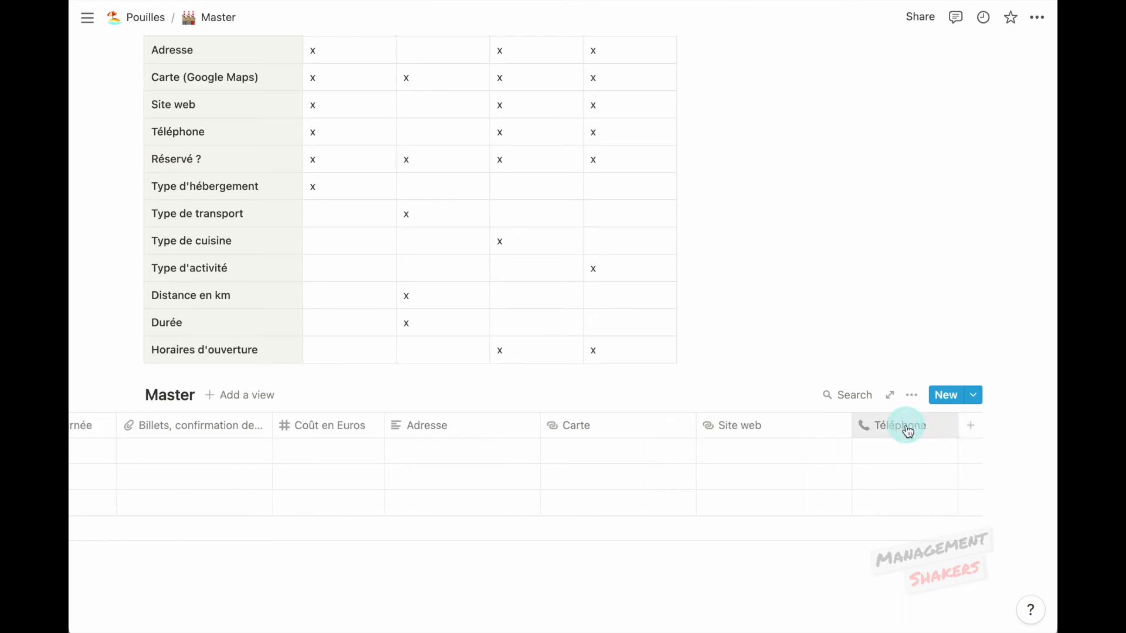
# - Add a property named "Réservé ?" to the Master database with the Checkbox type
pyautogui.click(972, 426)
pyautogui.write('Réservé ?')
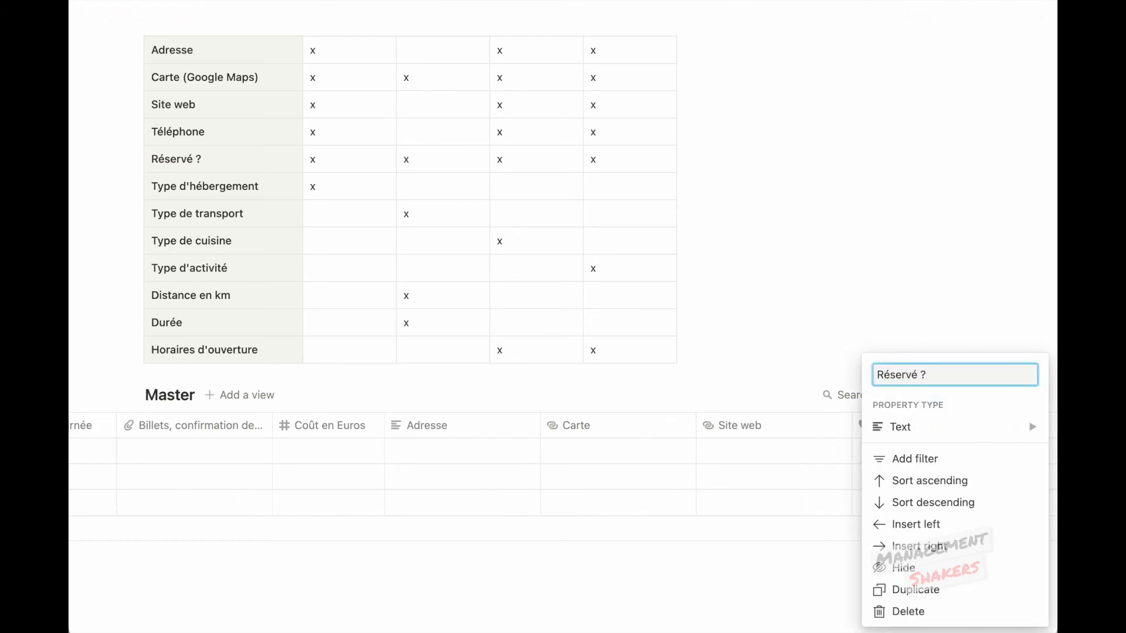
pyautogui.click(1011, 432)
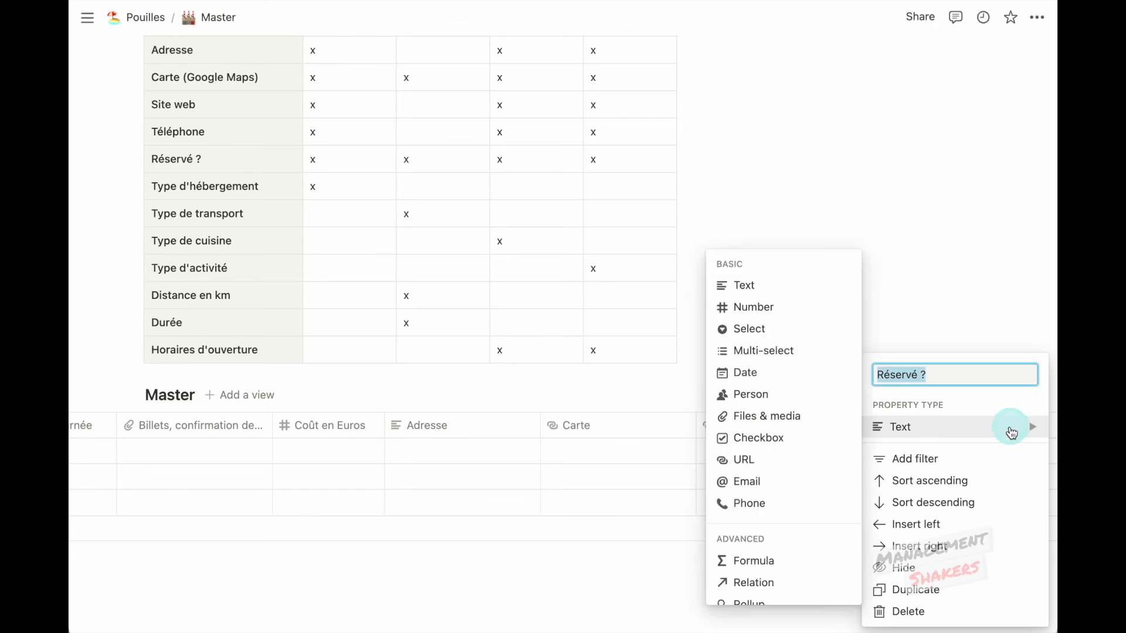
pyautogui.click(807, 441)
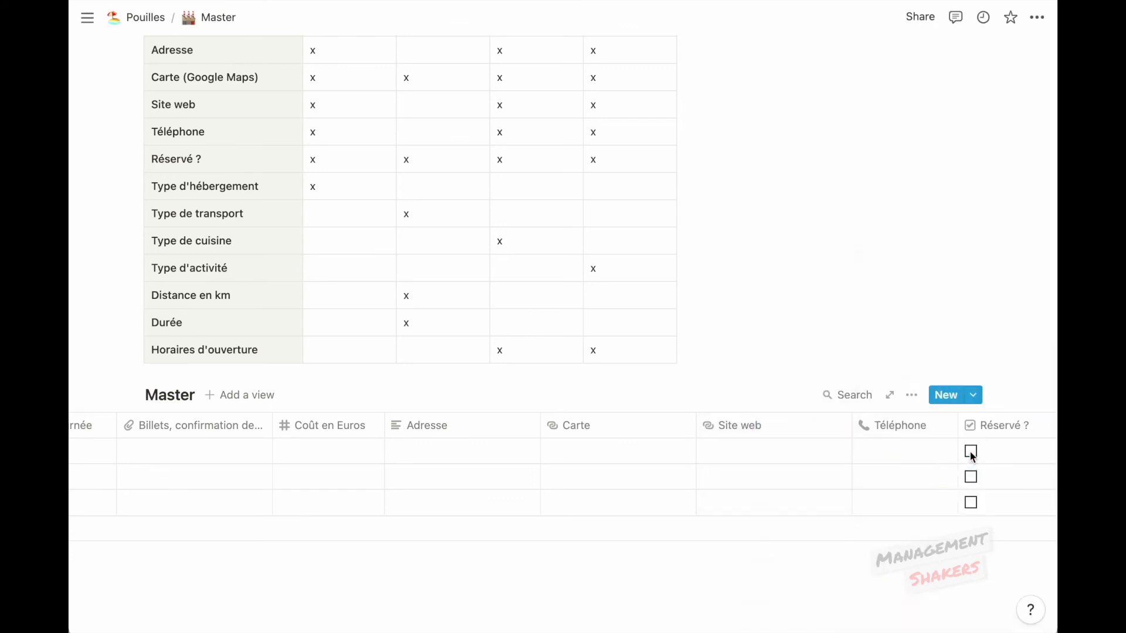
# - Add a Multi-select property named "Type d'hébergement" to the Master database
pyautogui.hscroll(5, 970, 450)
pyautogui.click(969, 426)
pyautogui.click(913, 434)
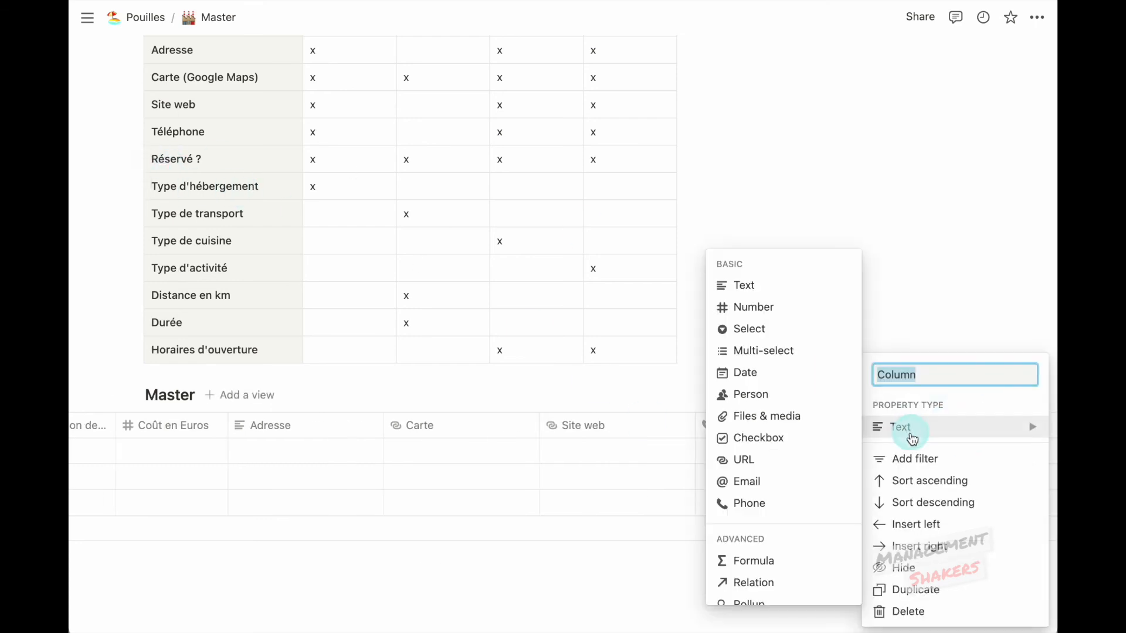
pyautogui.click(798, 351)
pyautogui.click(987, 427)
pyautogui.write('Ty')
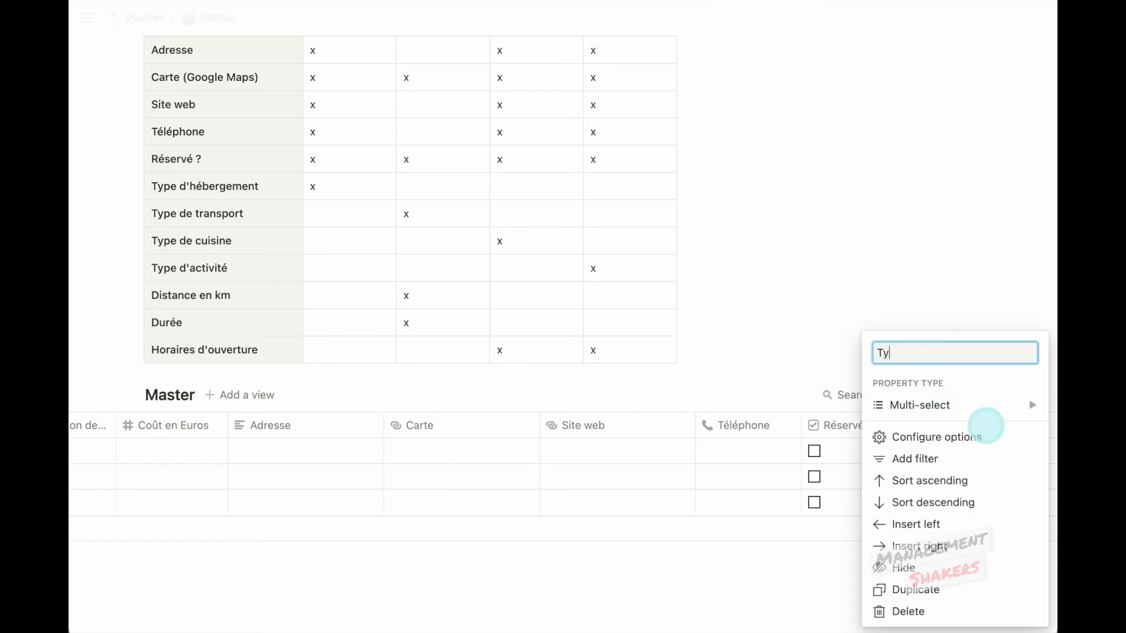
pyautogui.write("pe d'hébergement")
pyautogui.press('Return')
# - Add two properties named "Type de transport" and "Type de cuisine" to the Master database, keeping the default Text type
pyautogui.click(969, 427)
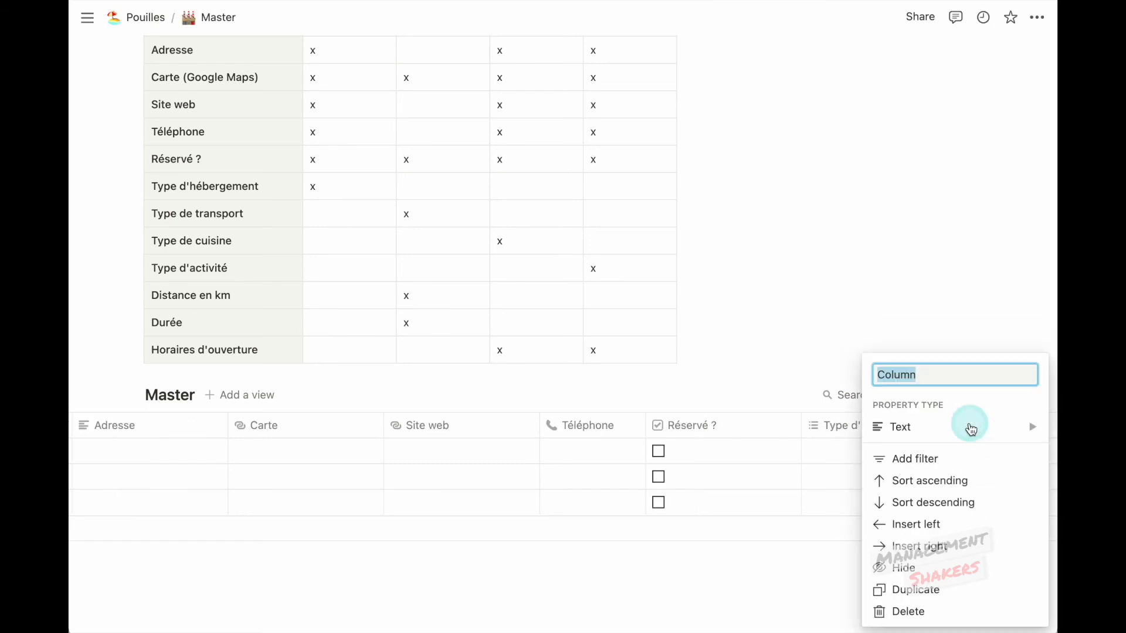
pyautogui.write('Type de transport')
pyautogui.press('Return')
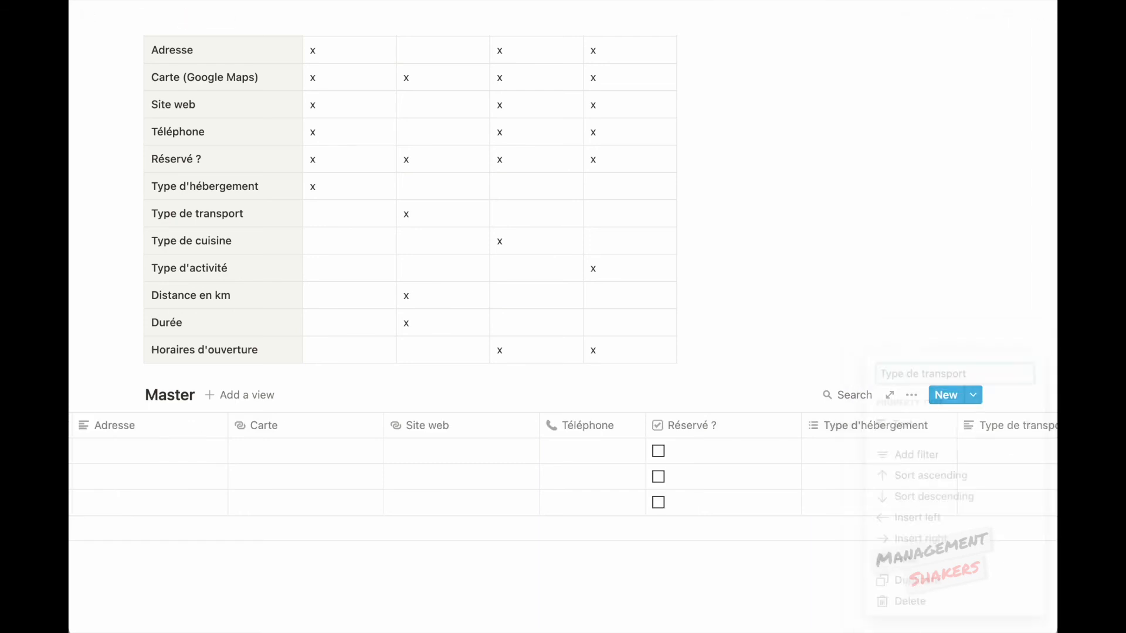
pyautogui.hscroll(3, 974, 446)
pyautogui.click(966, 427)
pyautogui.write('Type de cuisine')
pyautogui.press('Return')
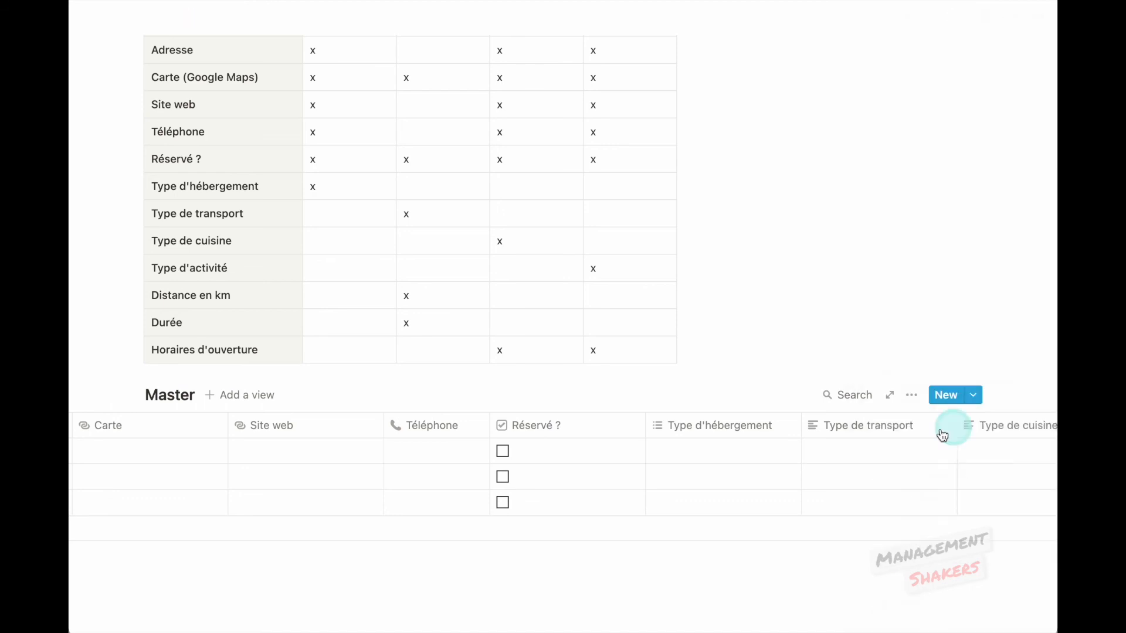
# - Add a property named "Type d'activité" to the Master database, keeping the default Text type
pyautogui.hscroll(3, 967, 446)
pyautogui.click(968, 427)
pyautogui.write("Type d'activité")
pyautogui.press('Return')
# - Change the property type of Type de transport, Type de cuisine and Type d'activité to Multi-select
pyautogui.click(755, 428)
pyautogui.click(774, 211)
pyautogui.click(868, 136)
pyautogui.click(850, 427)
pyautogui.click(827, 211)
pyautogui.click(698, 136)
pyautogui.hscroll(3, 867, 464)
pyautogui.click(838, 425)
pyautogui.click(827, 213)
pyautogui.click(701, 136)
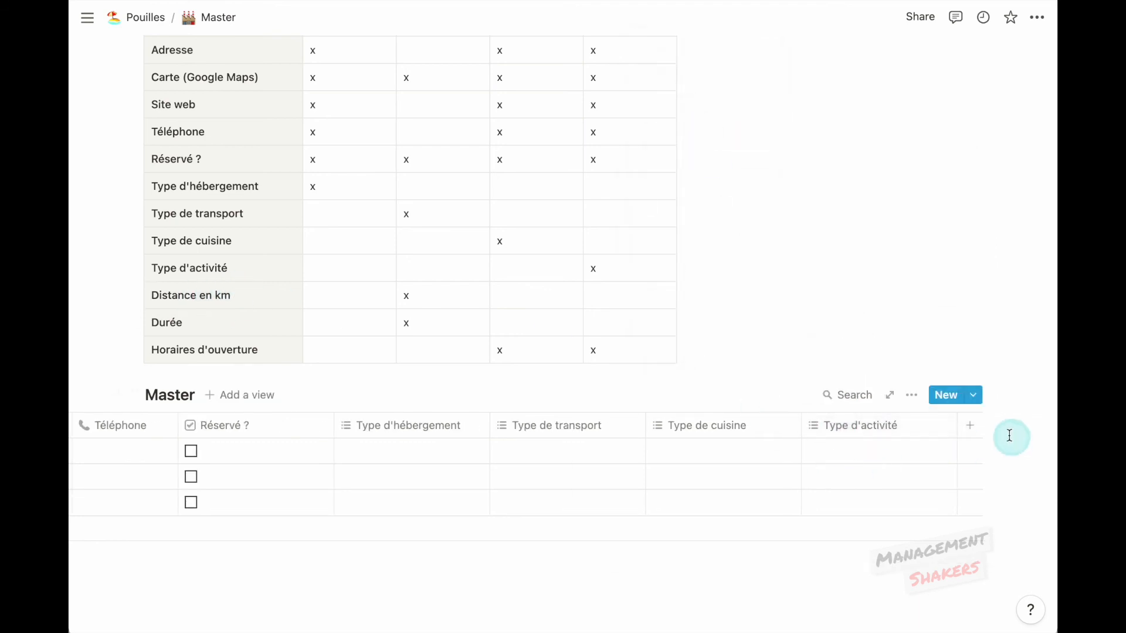
# - Add a property named "Distance en km" to the Master database with the Number type
pyautogui.click(969, 426)
pyautogui.write('Distance en km')
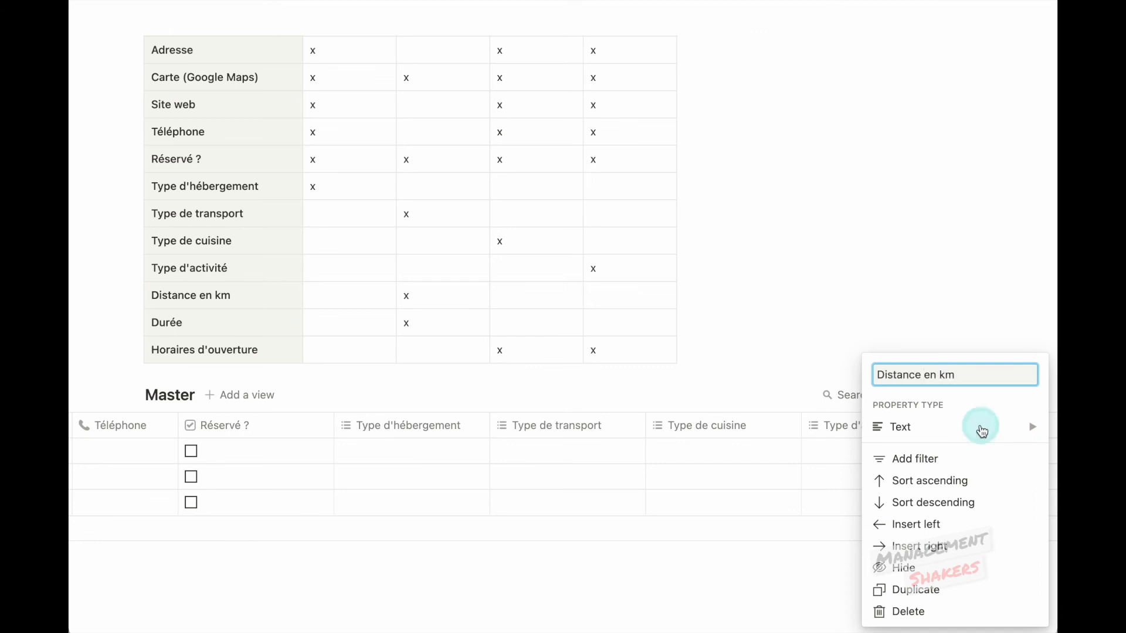
pyautogui.click(914, 428)
pyautogui.click(795, 315)
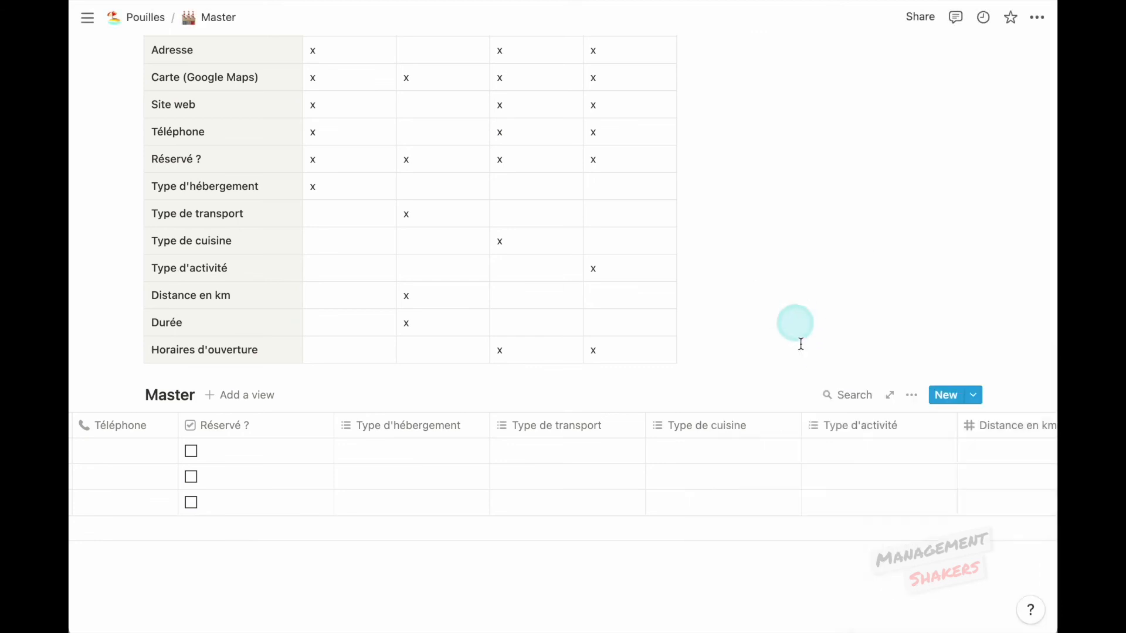
# - Add a property named "Durée" to the Master database with the Text type
pyautogui.hscroll(5, 908, 485)
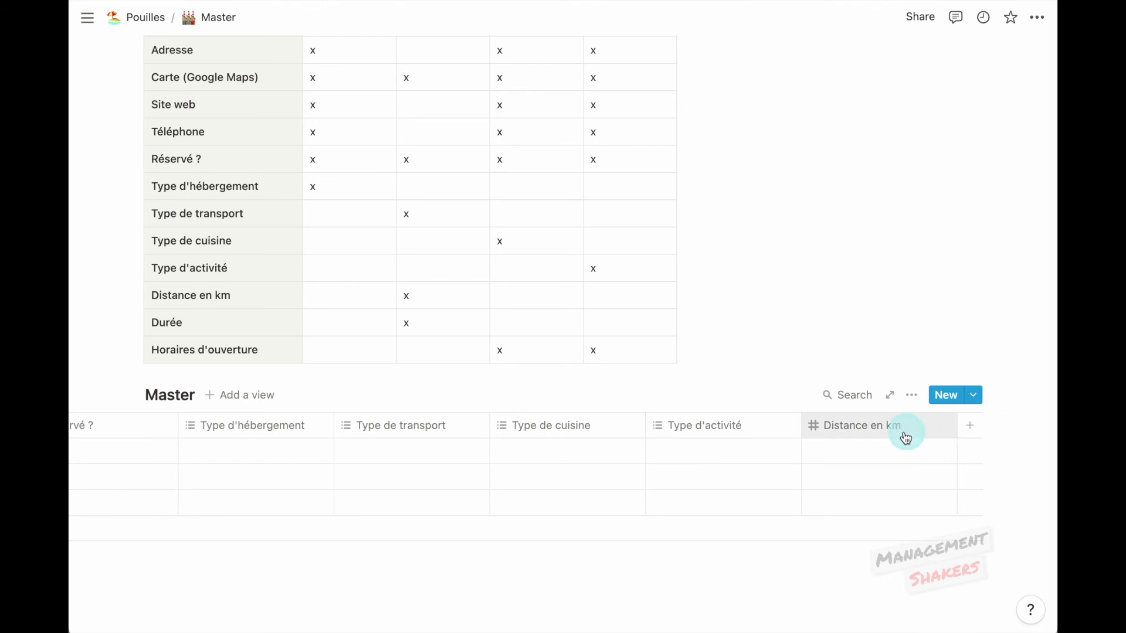
pyautogui.click(973, 429)
pyautogui.write('Durée')
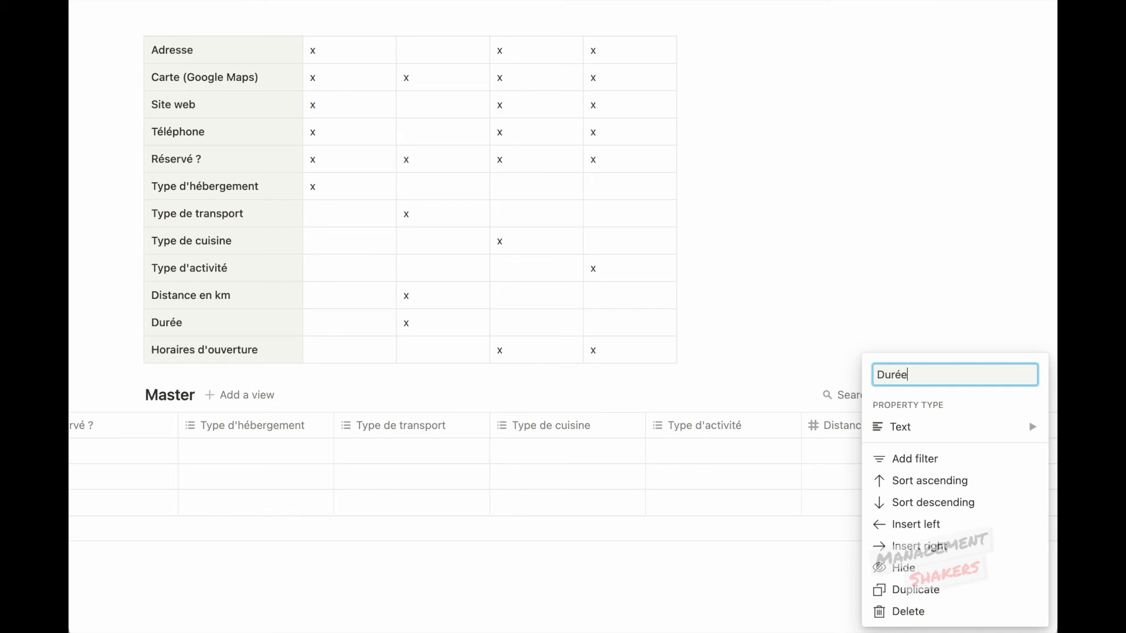
pyautogui.click(923, 435)
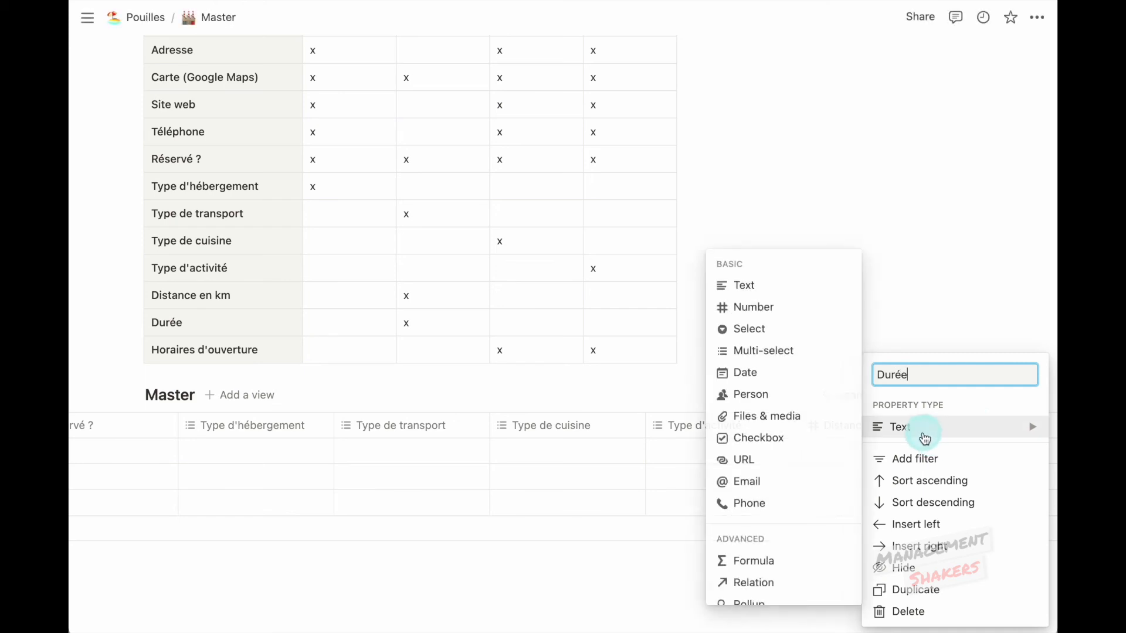
pyautogui.click(784, 291)
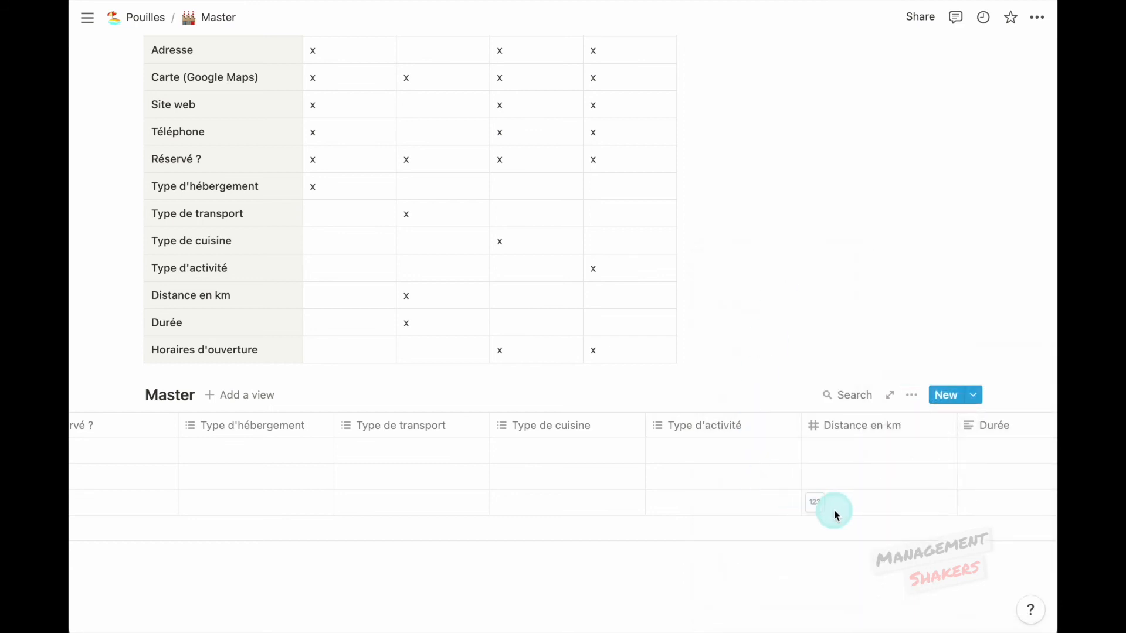
# - Add a property named "Horaires d'ouverture" to the Master database with the Text type
pyautogui.hscroll(3, 880, 531)
pyautogui.click(975, 426)
pyautogui.write('H')
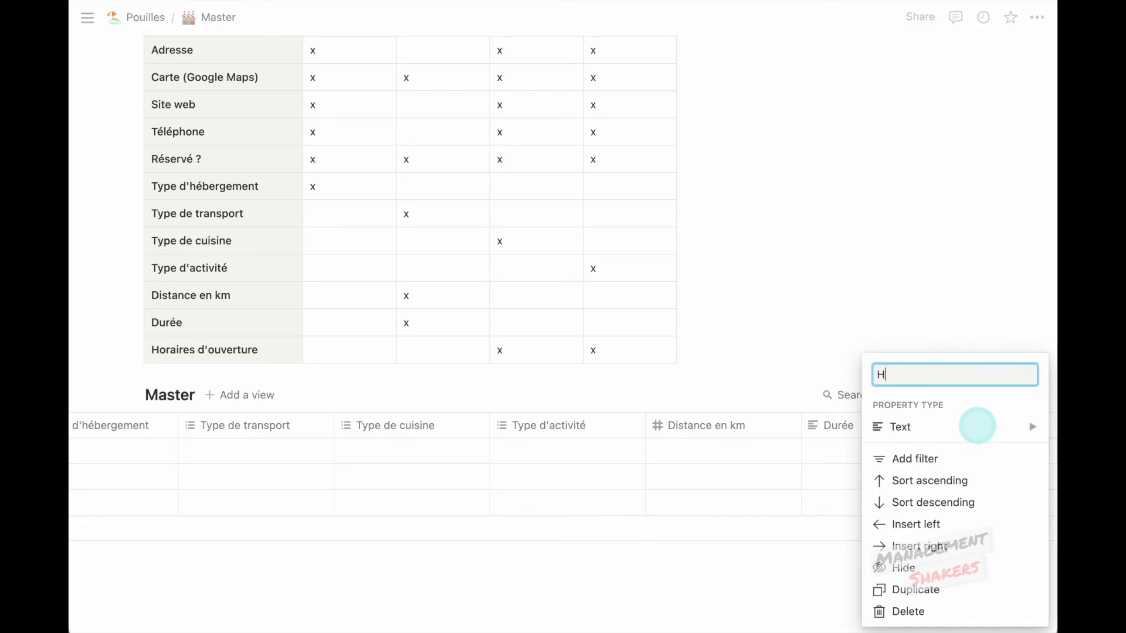
pyautogui.write("oraires d'ouverture")
pyautogui.click(1021, 426)
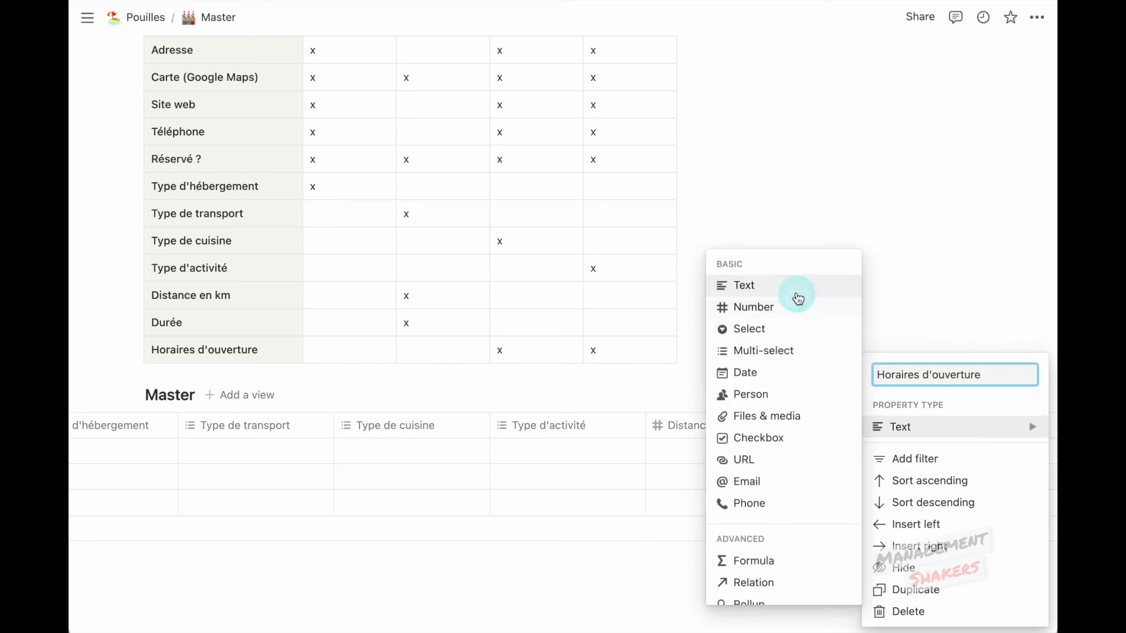
pyautogui.click(795, 293)
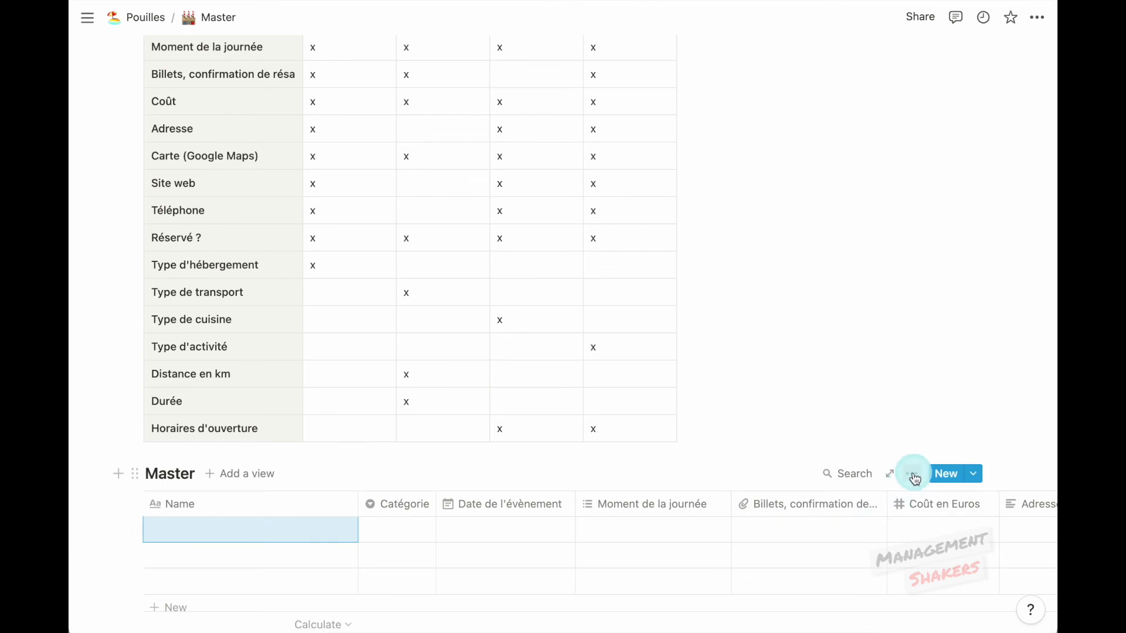
# - Open the property visibility and order settings for the Master database's default view
pyautogui.click(913, 476)
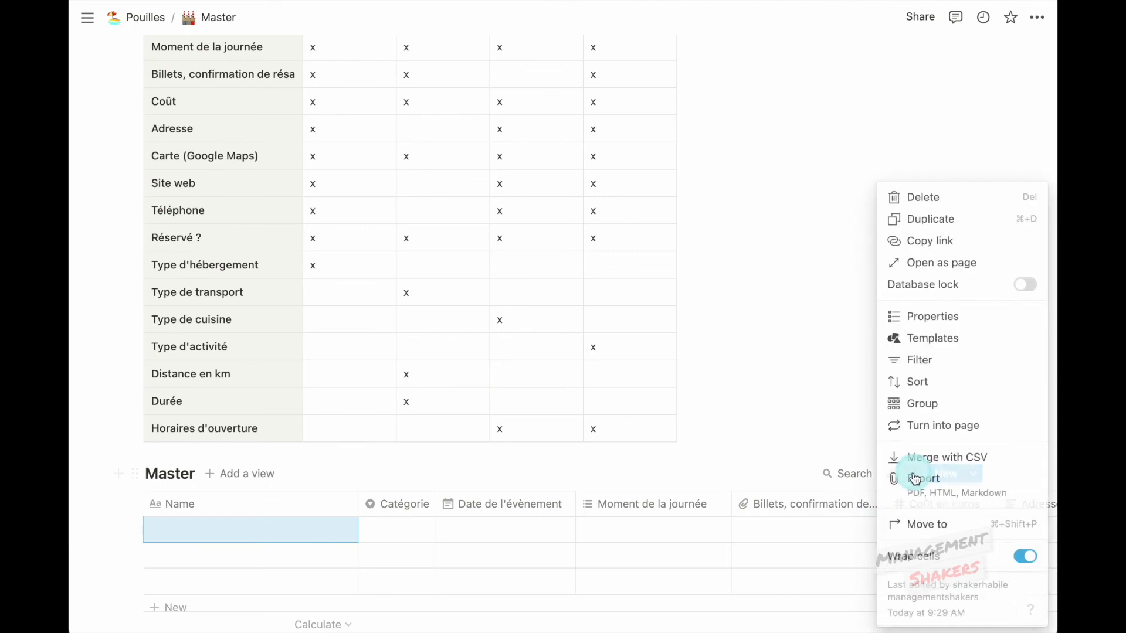
pyautogui.click(941, 320)
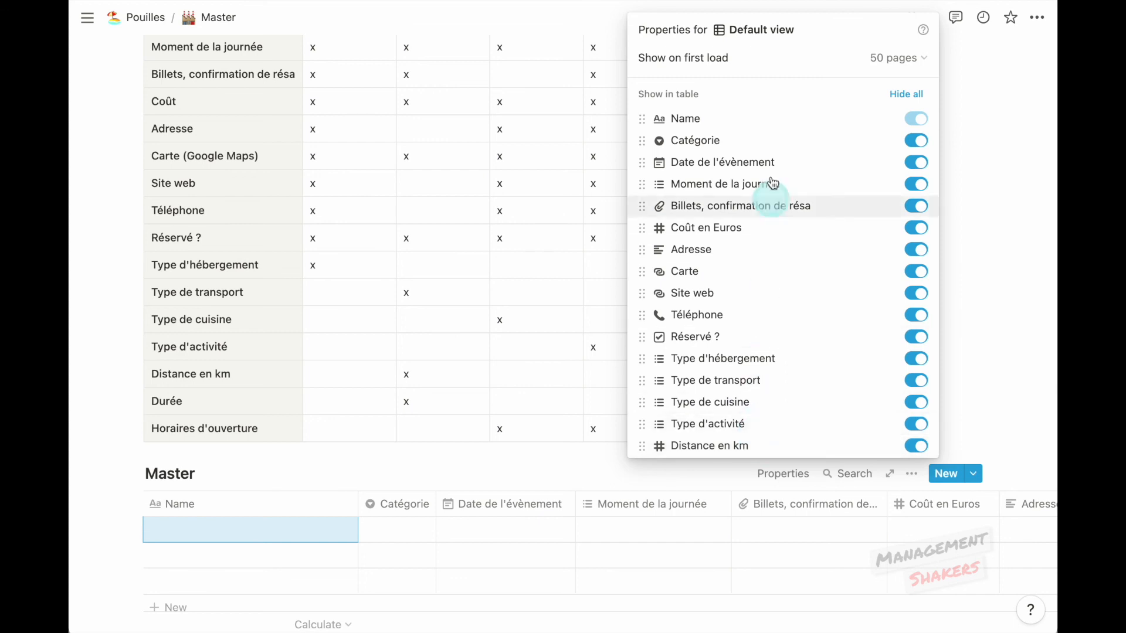
# - Hide the Catégorie and Date de l'évènement properties one after the other, showing each again
pyautogui.click(917, 142)
pyautogui.click(918, 142)
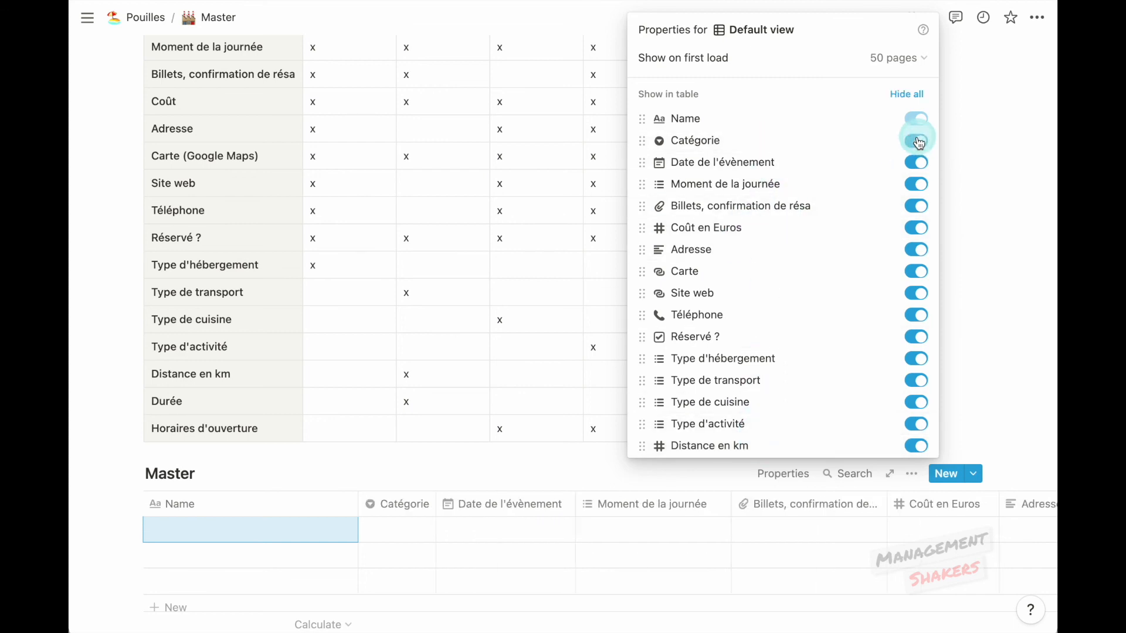
pyautogui.click(918, 163)
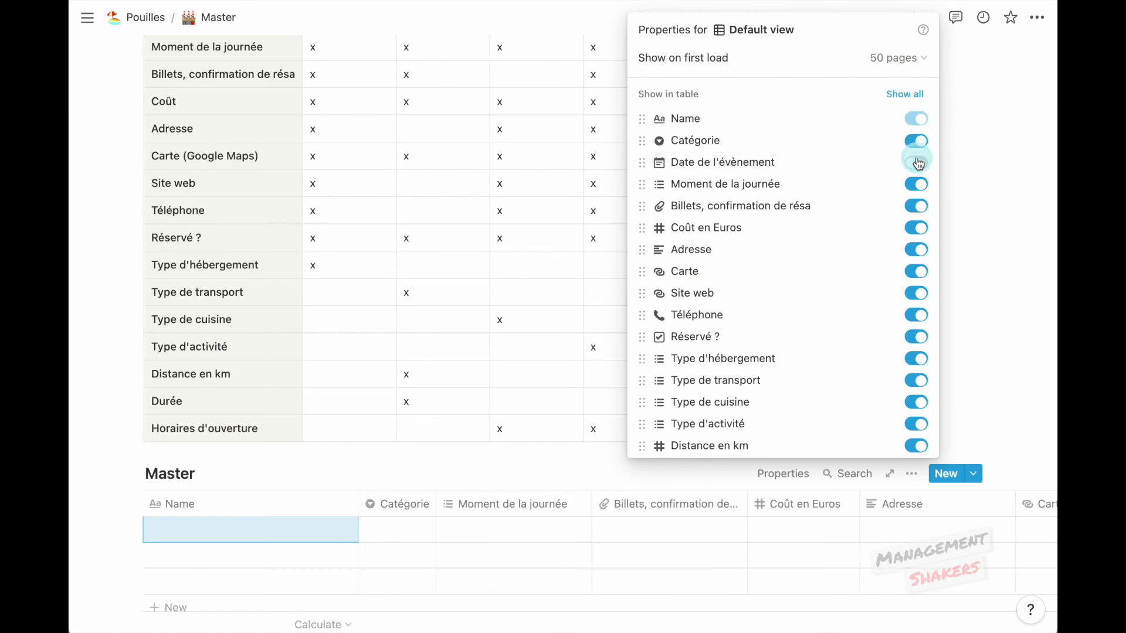
pyautogui.click(918, 164)
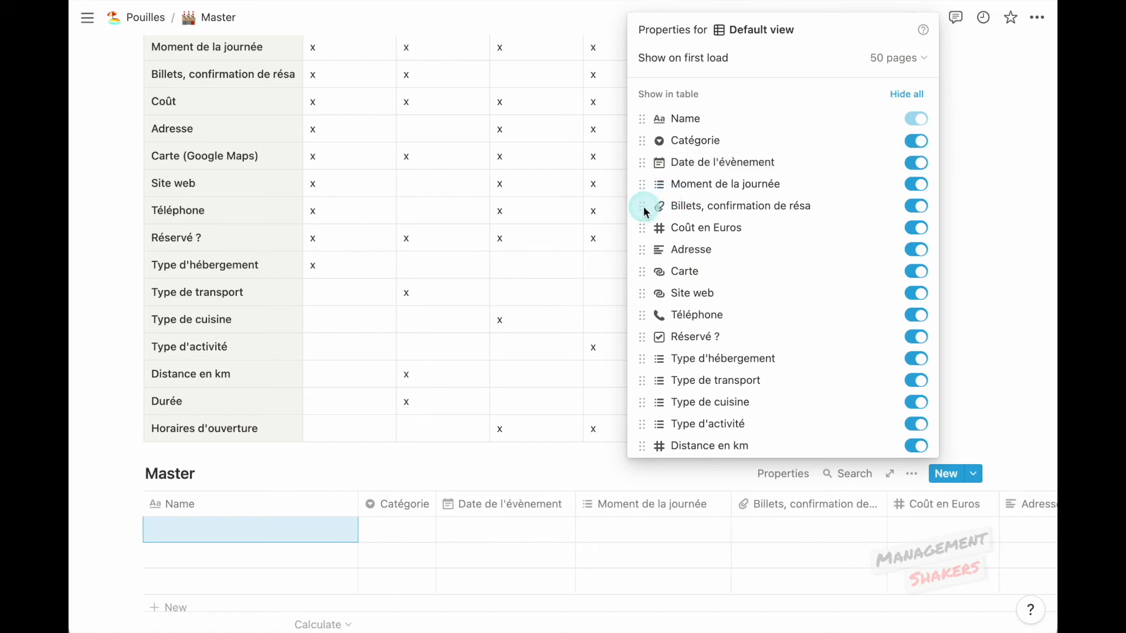
# - Reorder the properties so Billets, confirmation de résa follows Catégorie, and Adresse, Carte and Téléphone come directly after Date de l'évènement
pyautogui.moveTo(643, 206); pyautogui.dragTo(645, 162)
pyautogui.moveTo(642, 249); pyautogui.dragTo(641, 207)
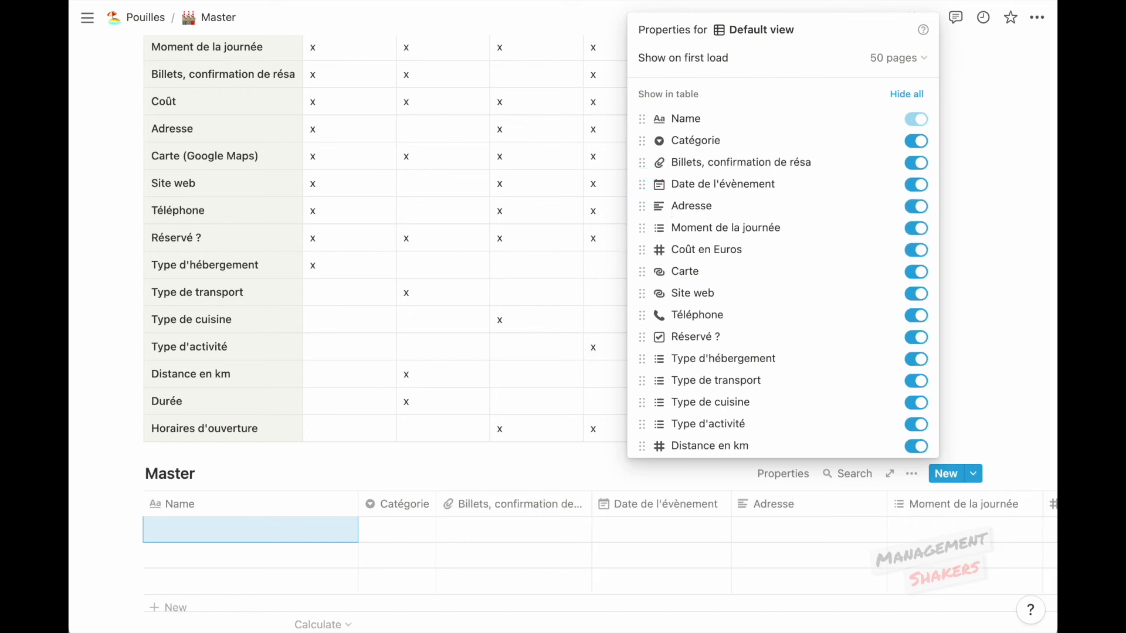
pyautogui.moveTo(642, 271); pyautogui.dragTo(649, 228)
pyautogui.press('Escape')
# - Delete the criteria planning table above the Master database
pyautogui.moveTo(711, 423); pyautogui.dragTo(406, 220)
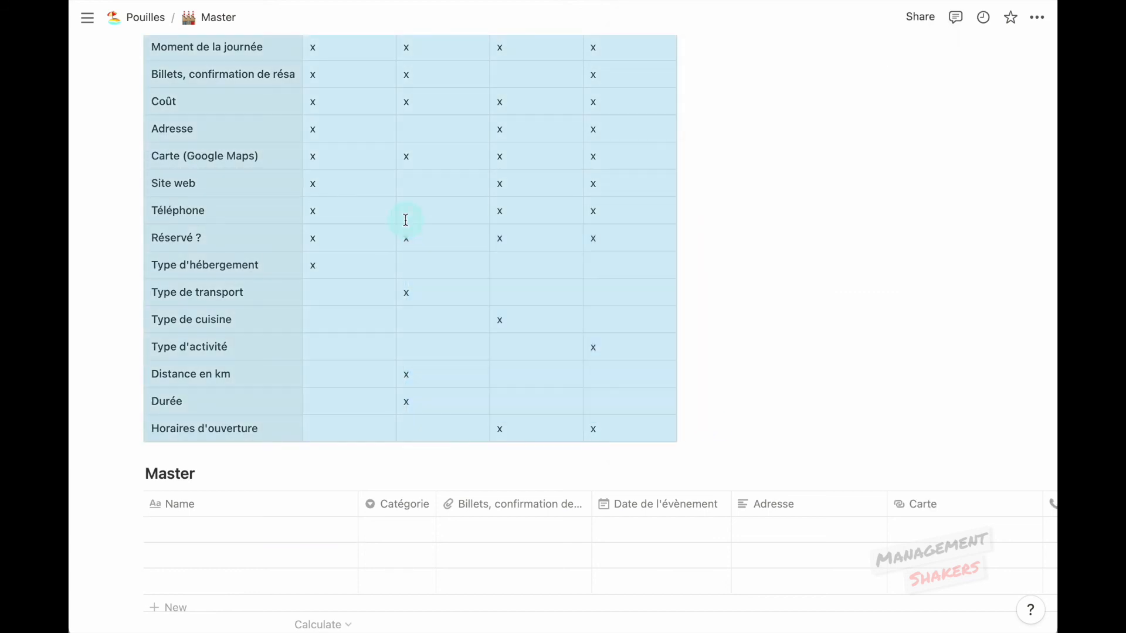
pyautogui.press('BackSpace')
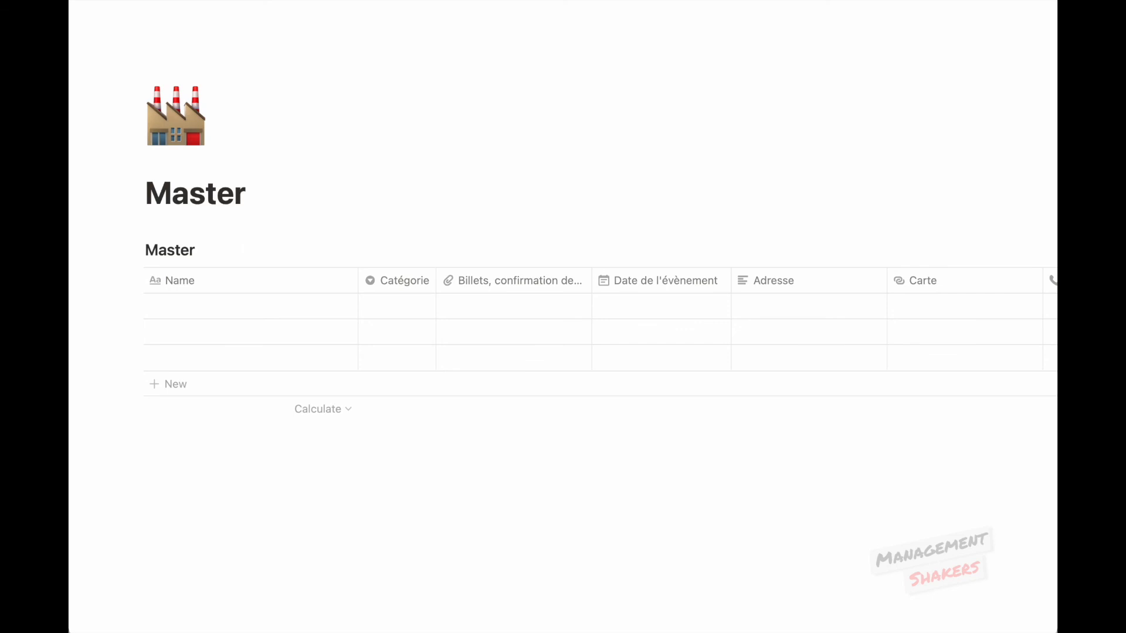